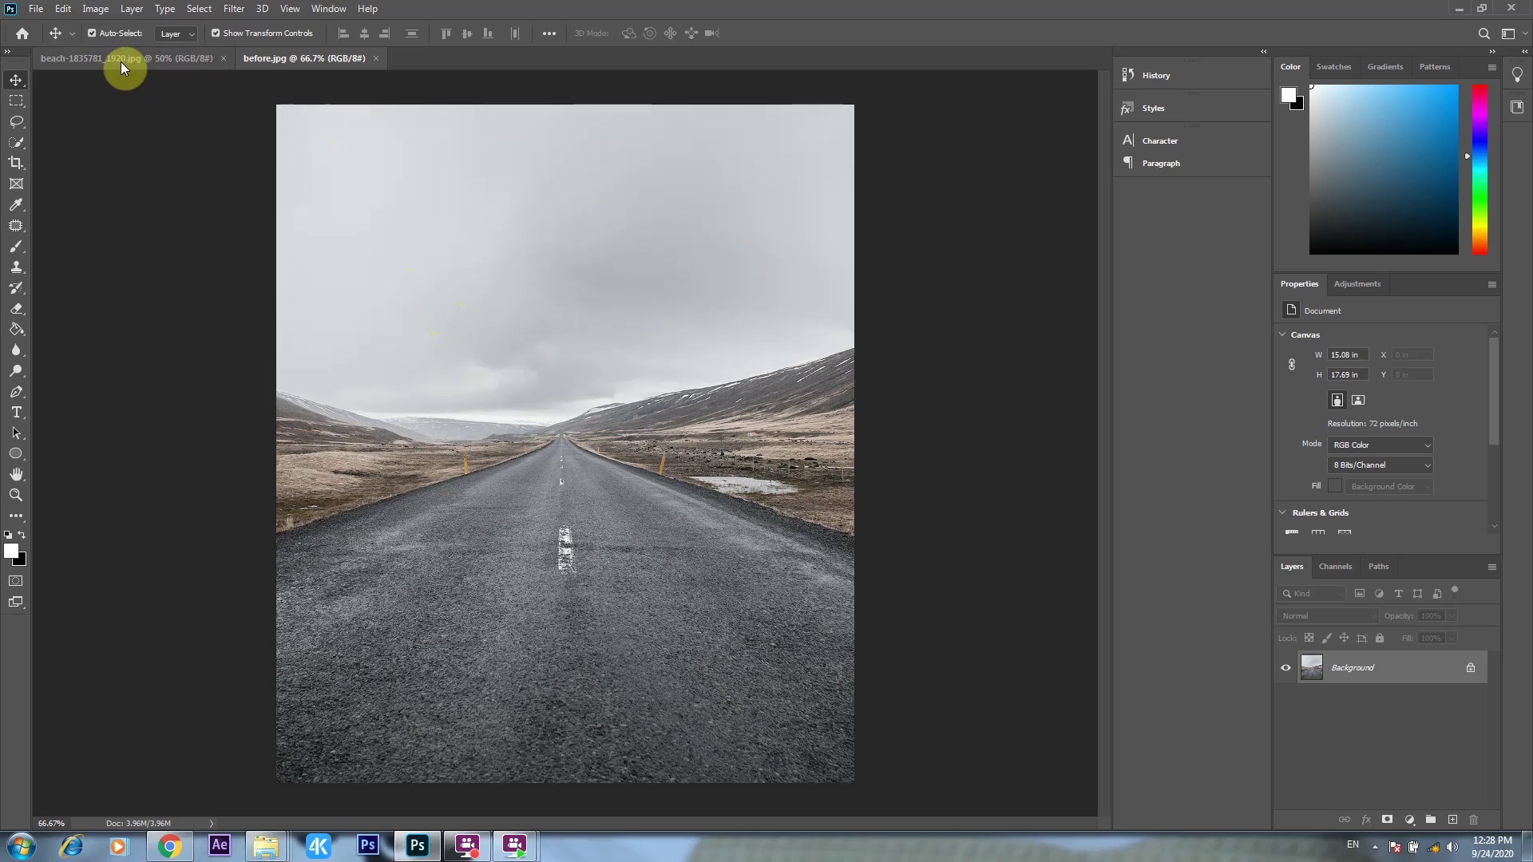
- Switch to the beach-1835781_1920.jpg document showing the woman in the sea
click(119, 59)
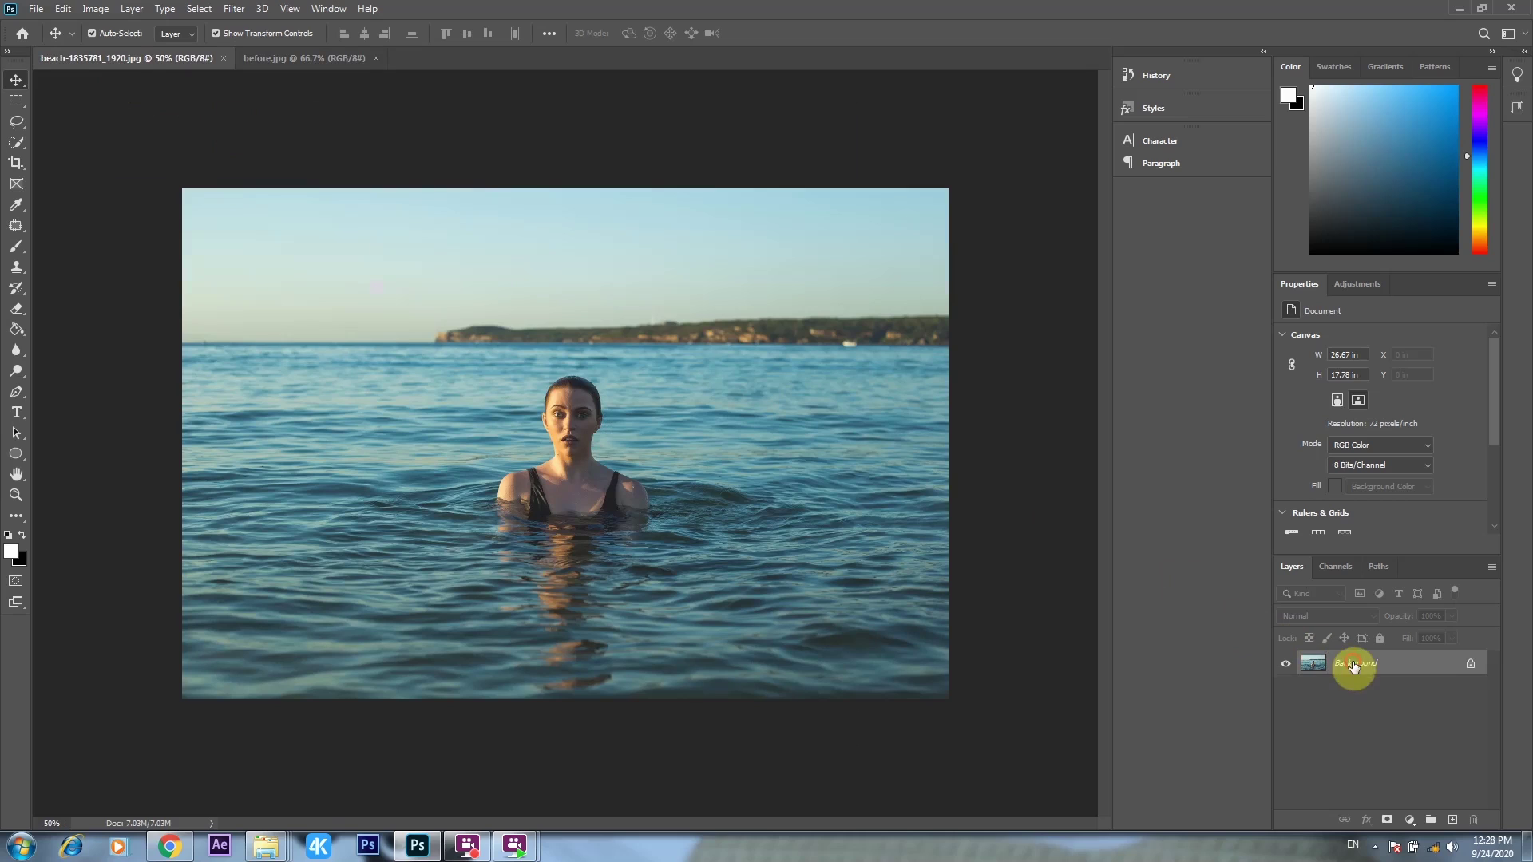
- Drag the beach photo into the before.jpg road document and scale it down
click(280, 59)
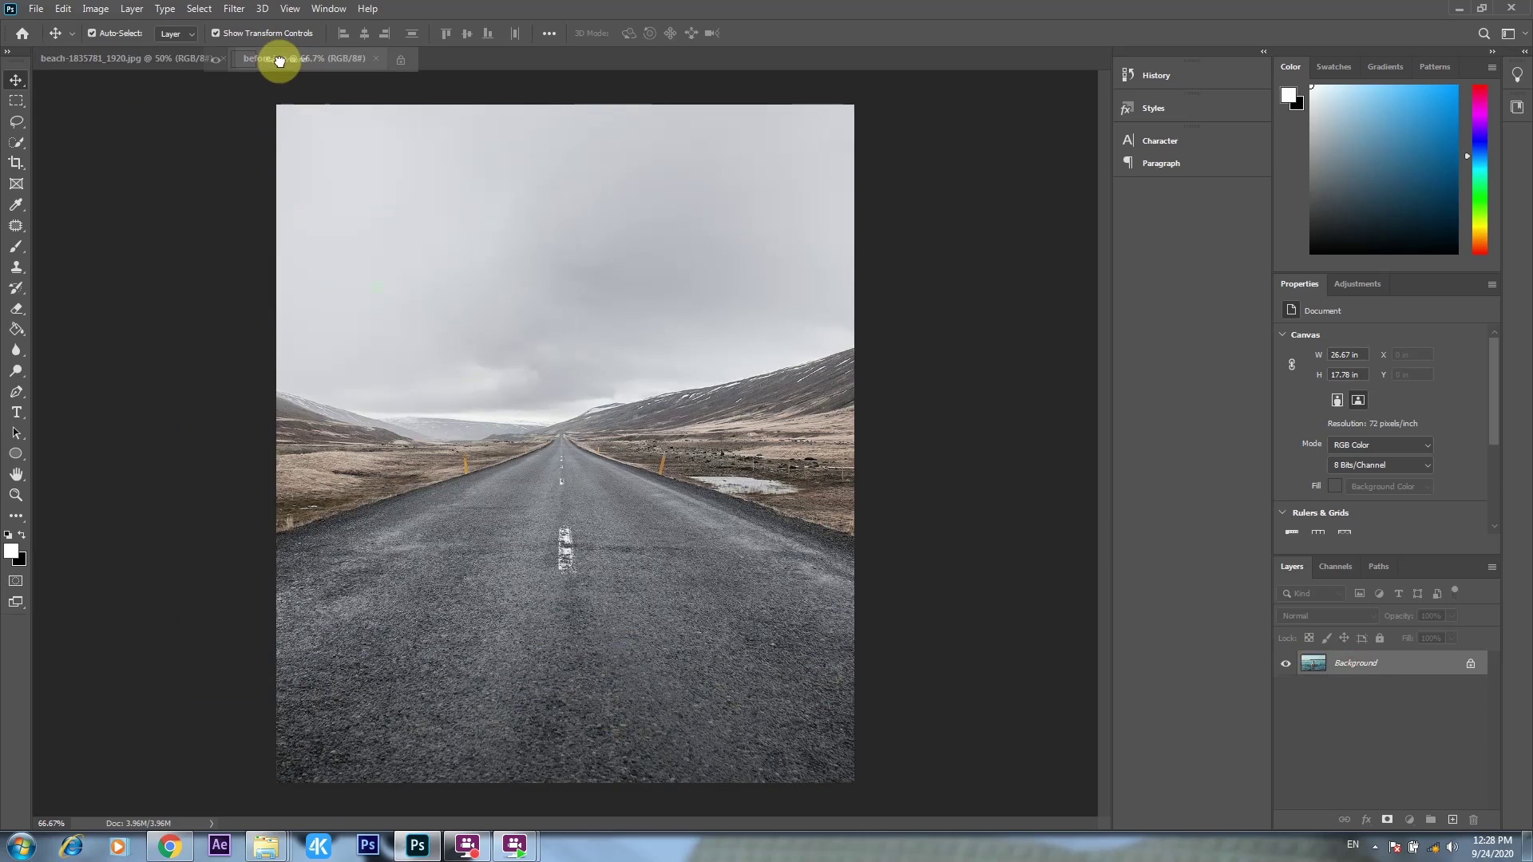
drag(279, 59, 519, 527)
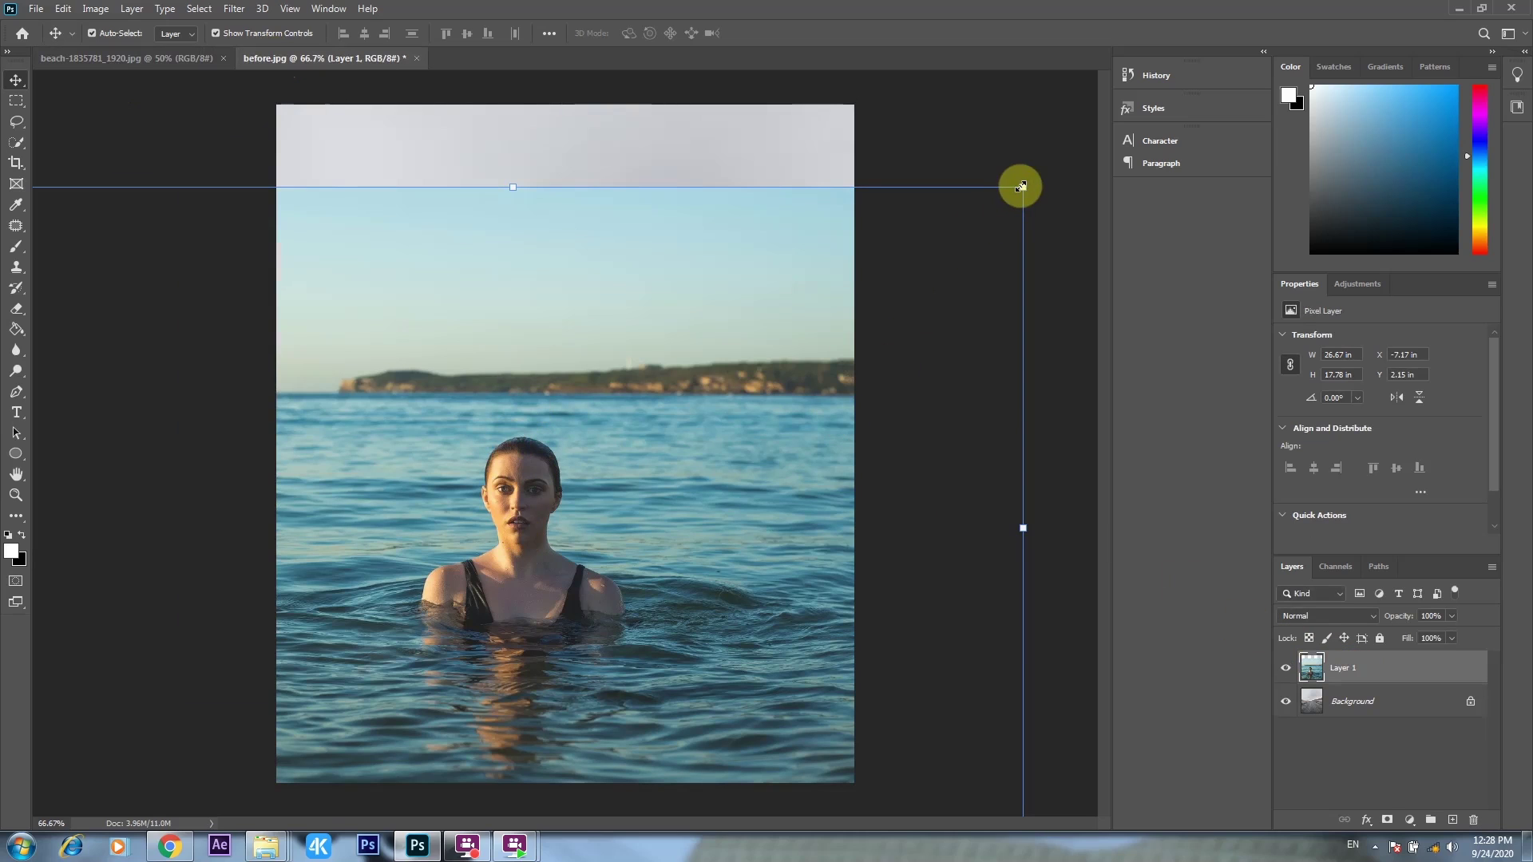
drag(1022, 187, 766, 336)
drag(619, 529, 786, 533)
- Align the beach layer over the road at reduced opacity, commit it, and restore 100% opacity
click(1452, 616)
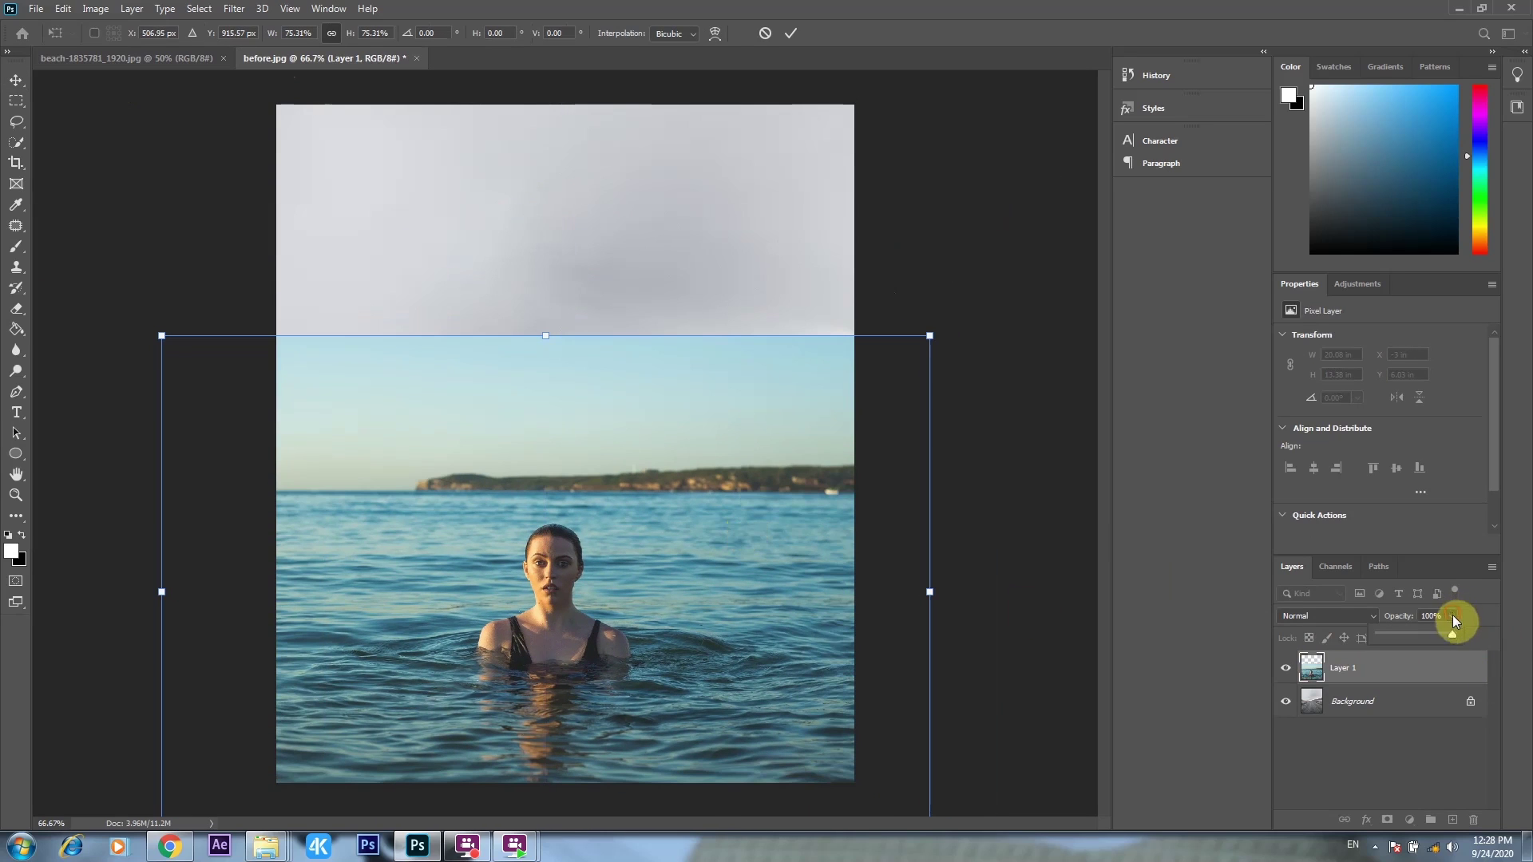
click(1420, 634)
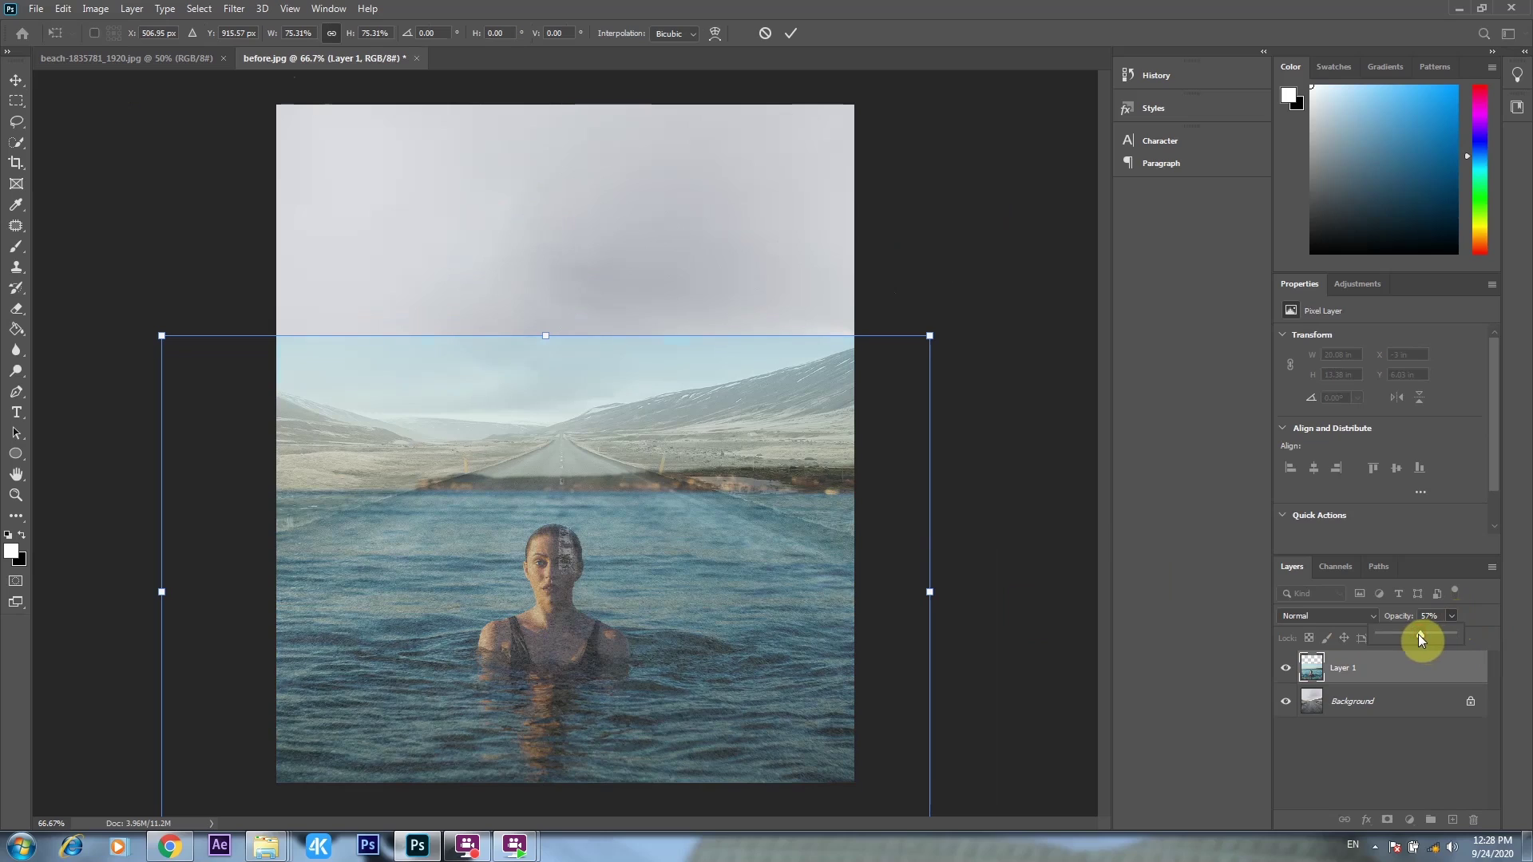
drag(677, 528, 685, 529)
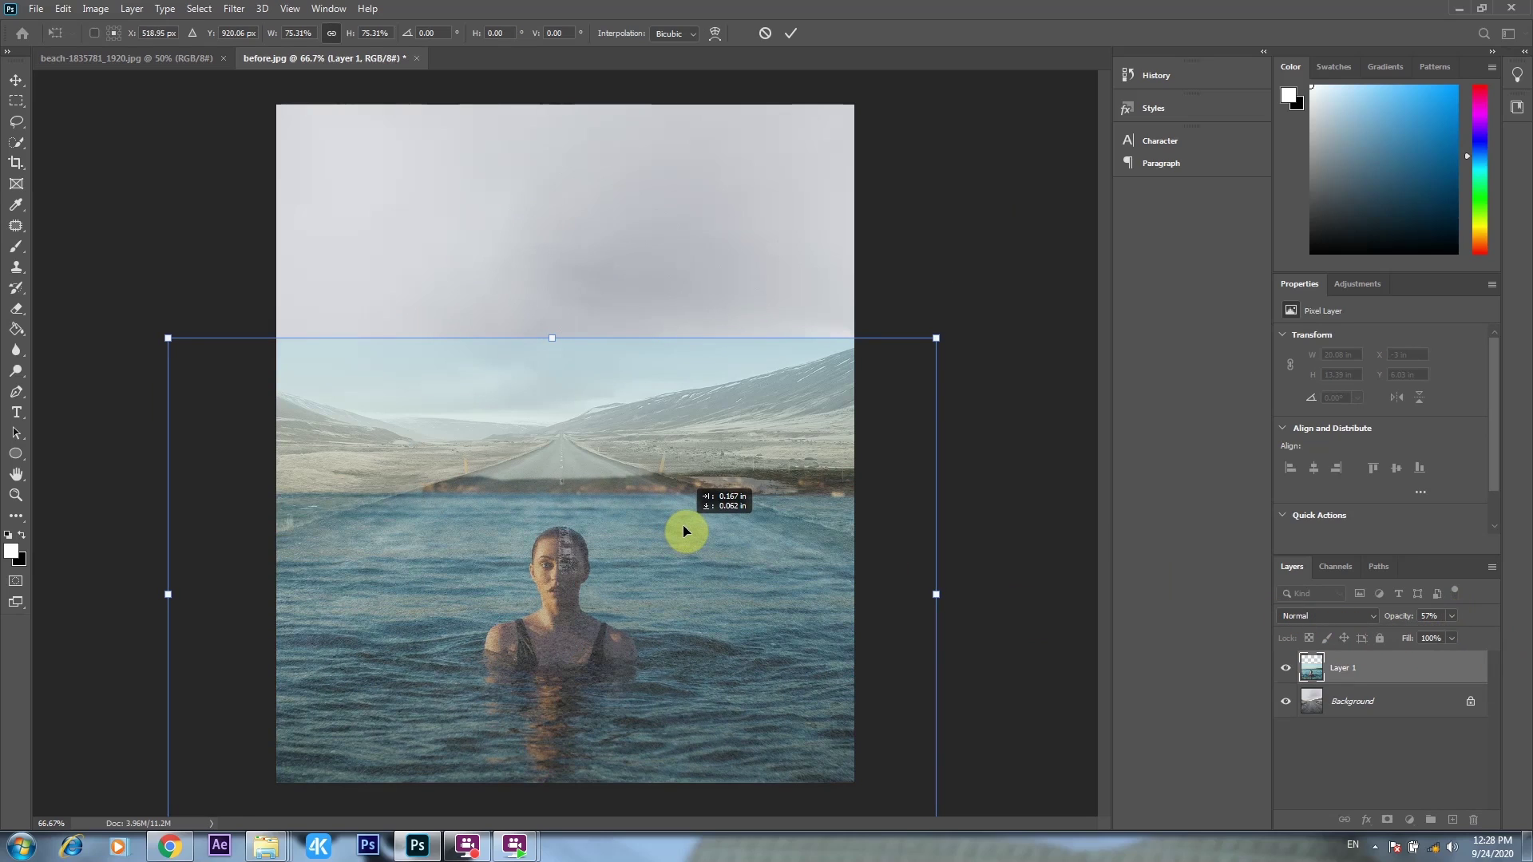
key(Return)
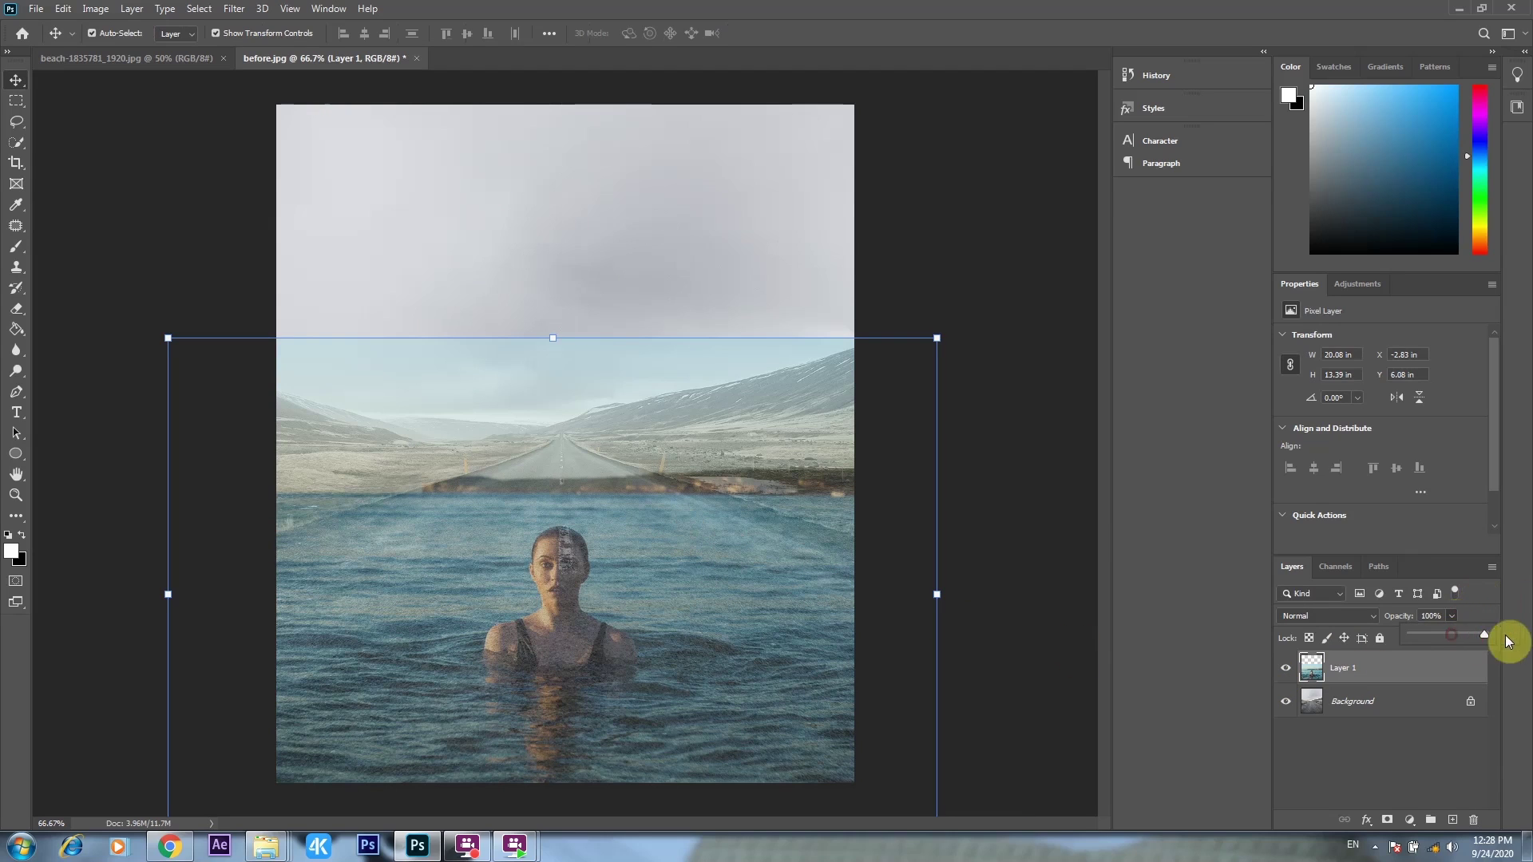
drag(1449, 638, 1506, 636)
scroll(518, 511, up, 1)
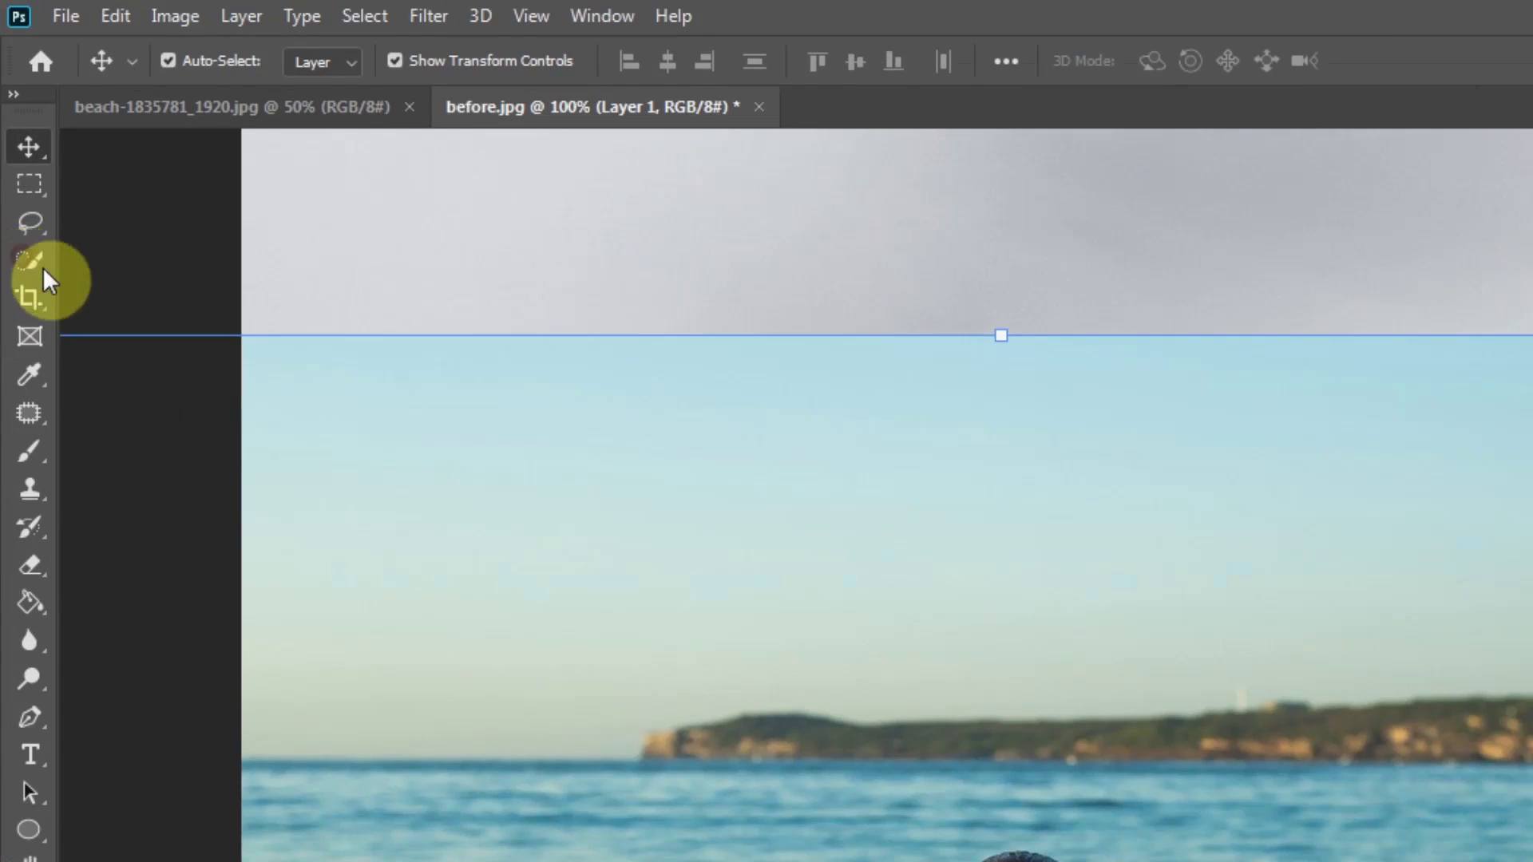
- Quick-select the woman and add a layer mask so only she shows over the road
click(32, 265)
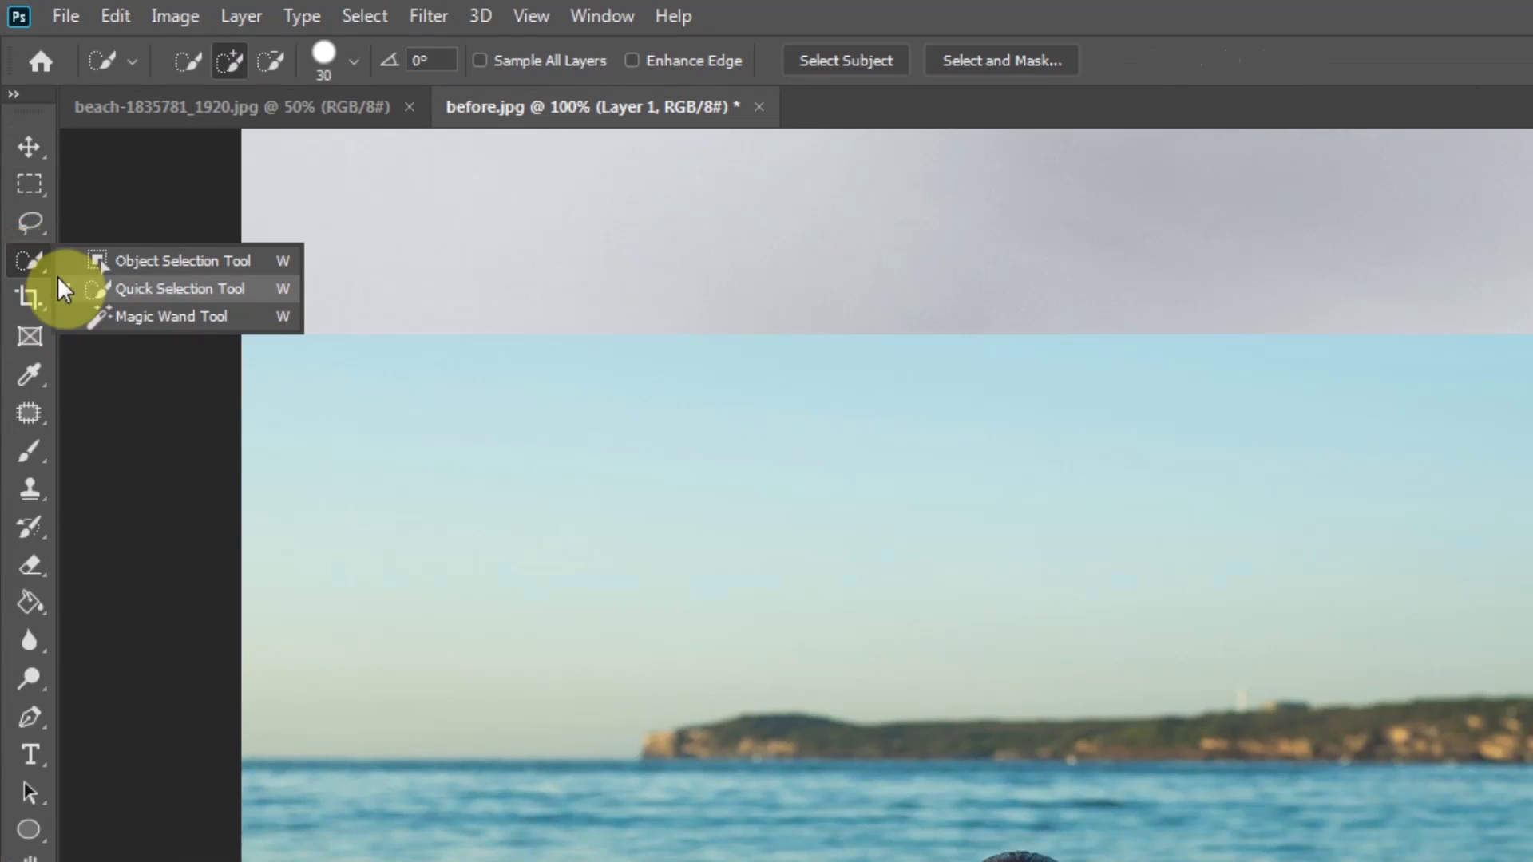
click(226, 289)
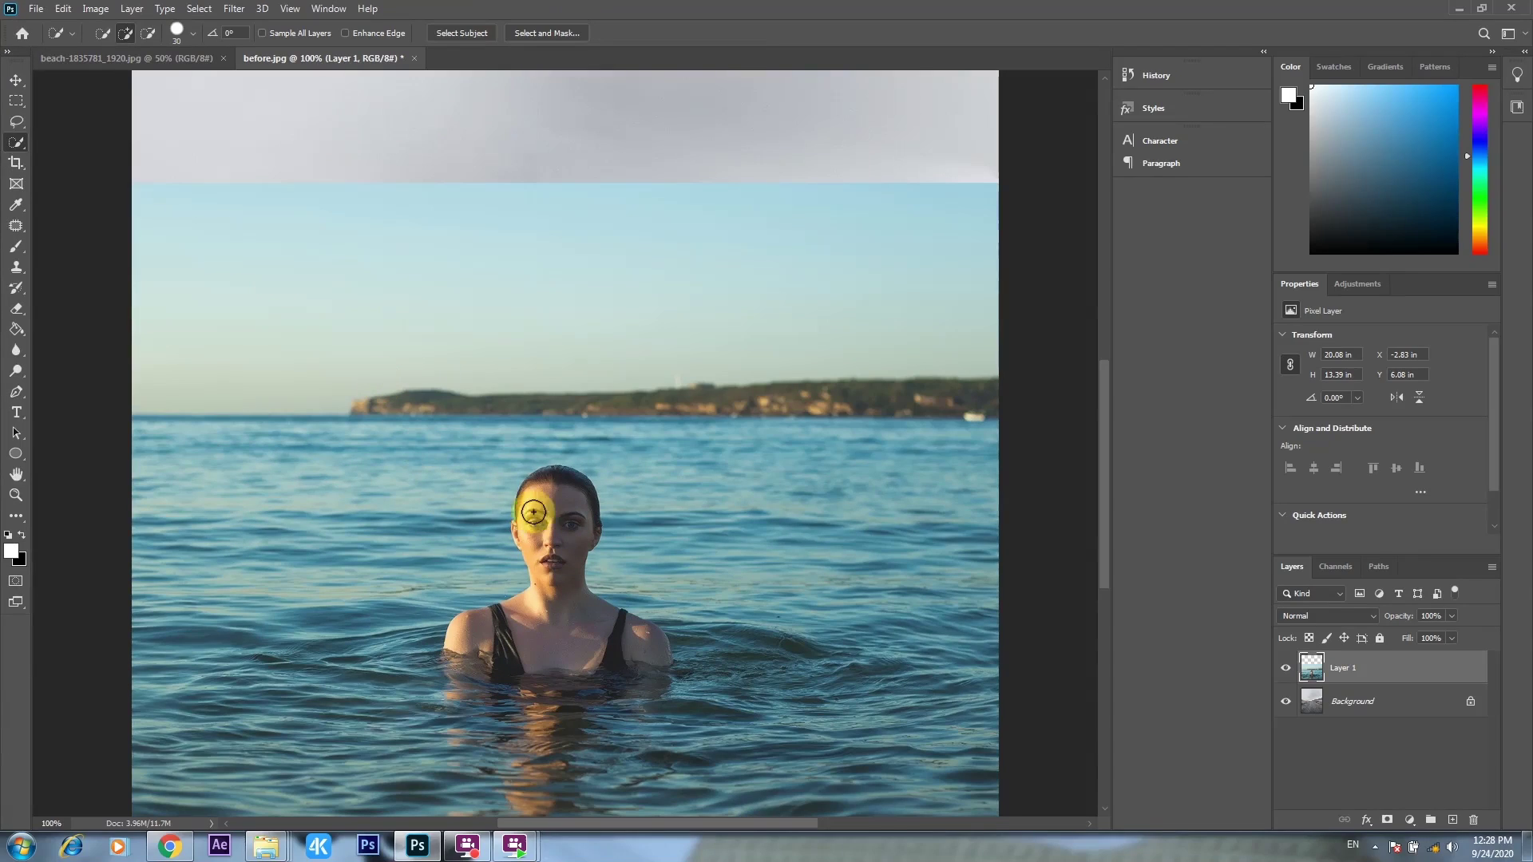
mouse_move(477, 623)
mouse_down()
mouse_move(530, 605)
mouse_move(620, 630)
mouse_move(638, 662)
mouse_move(521, 679)
mouse_move(531, 668)
mouse_move(633, 705)
mouse_move(588, 675)
mouse_move(561, 578)
mouse_up()
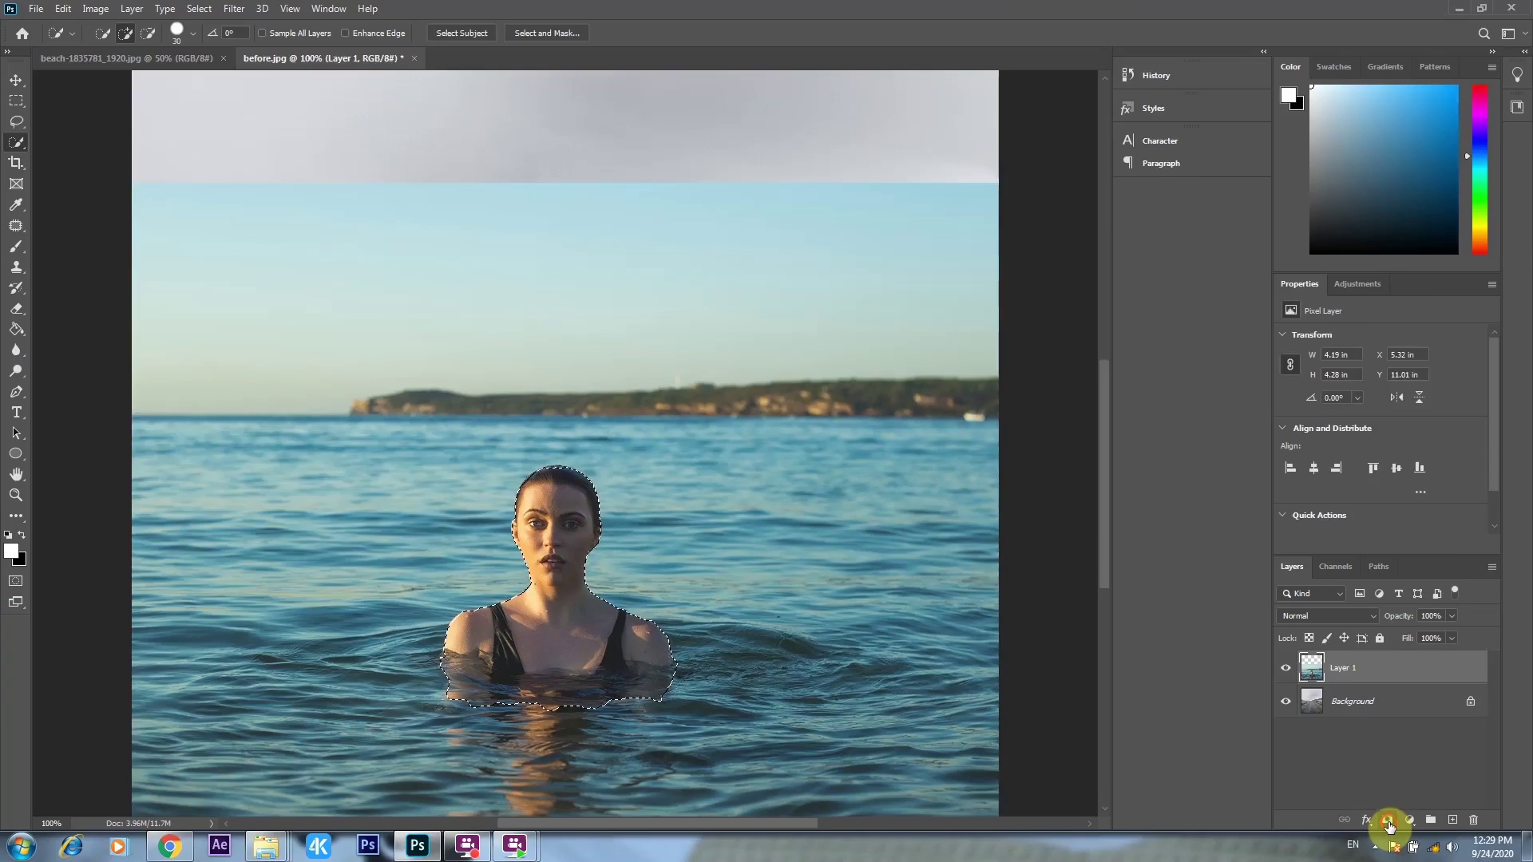
click(1387, 820)
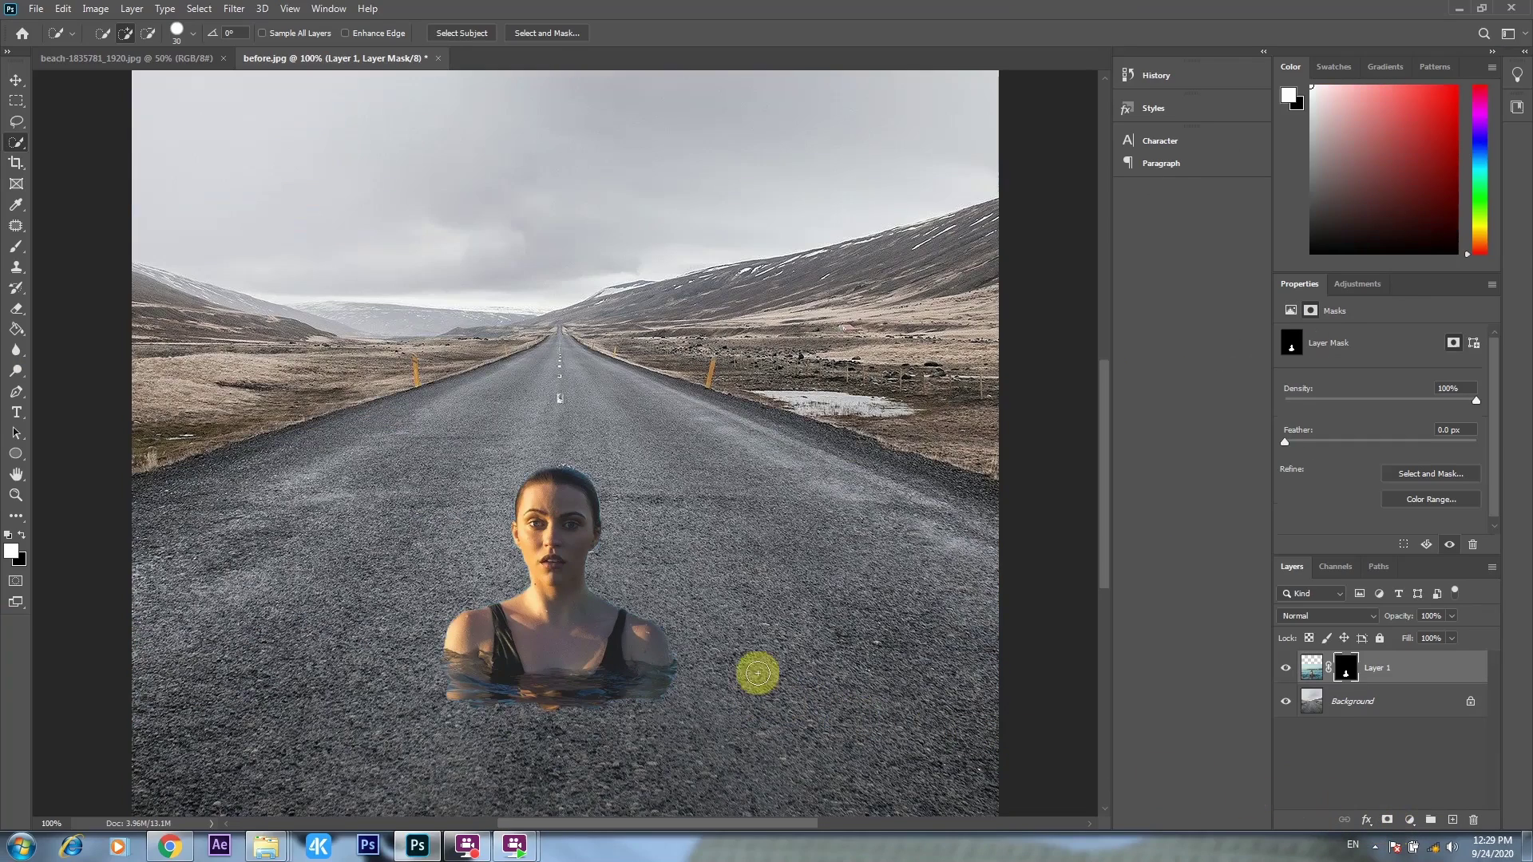
key(ctrl+minus)
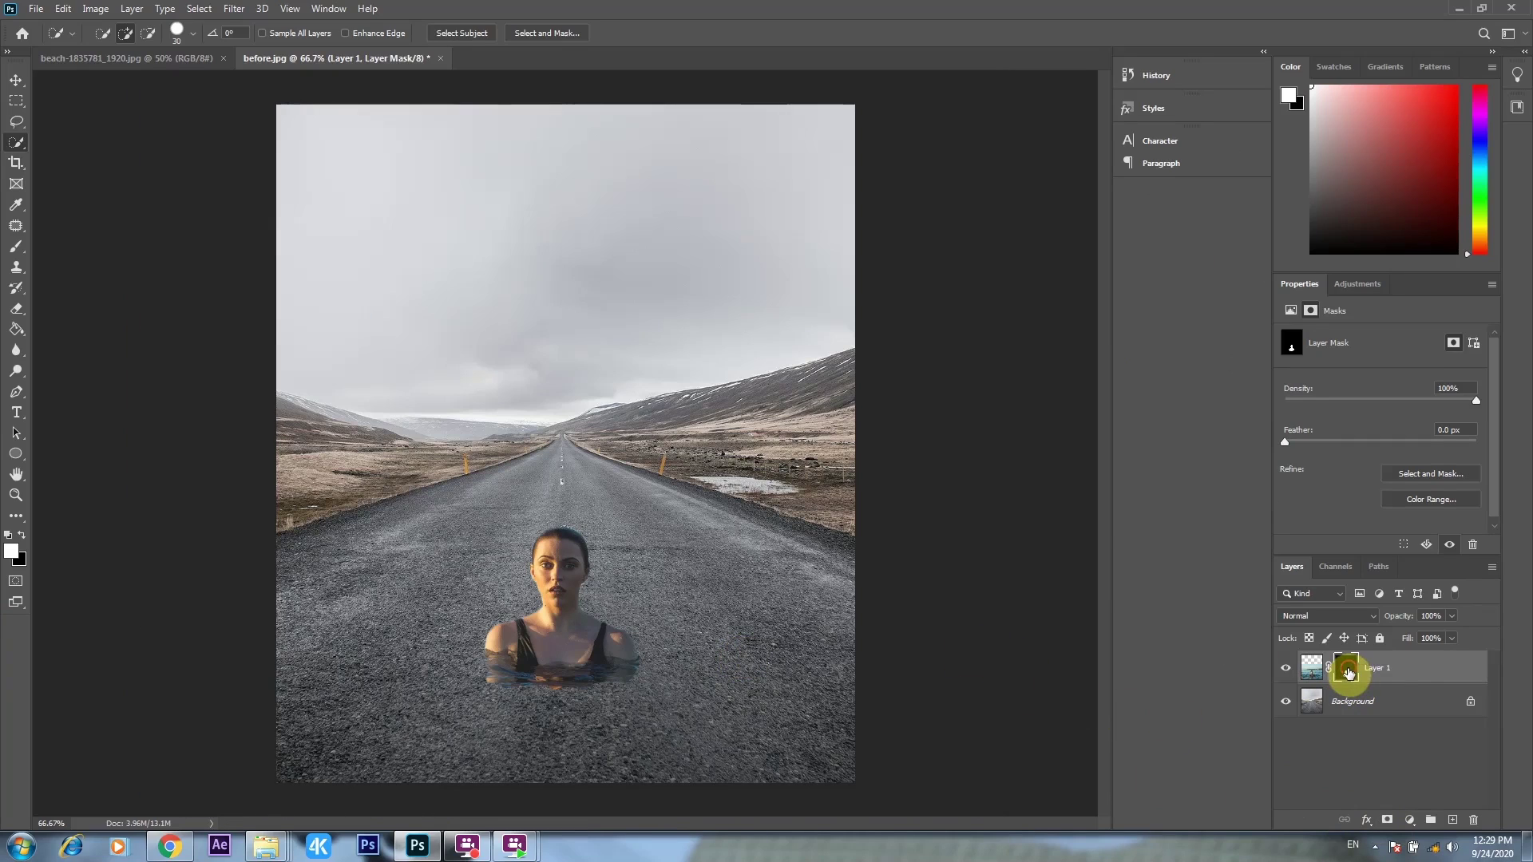
click(1324, 676)
- Paint white on the beach layer mask with a soft round brush to reveal water around the woman
click(1349, 671)
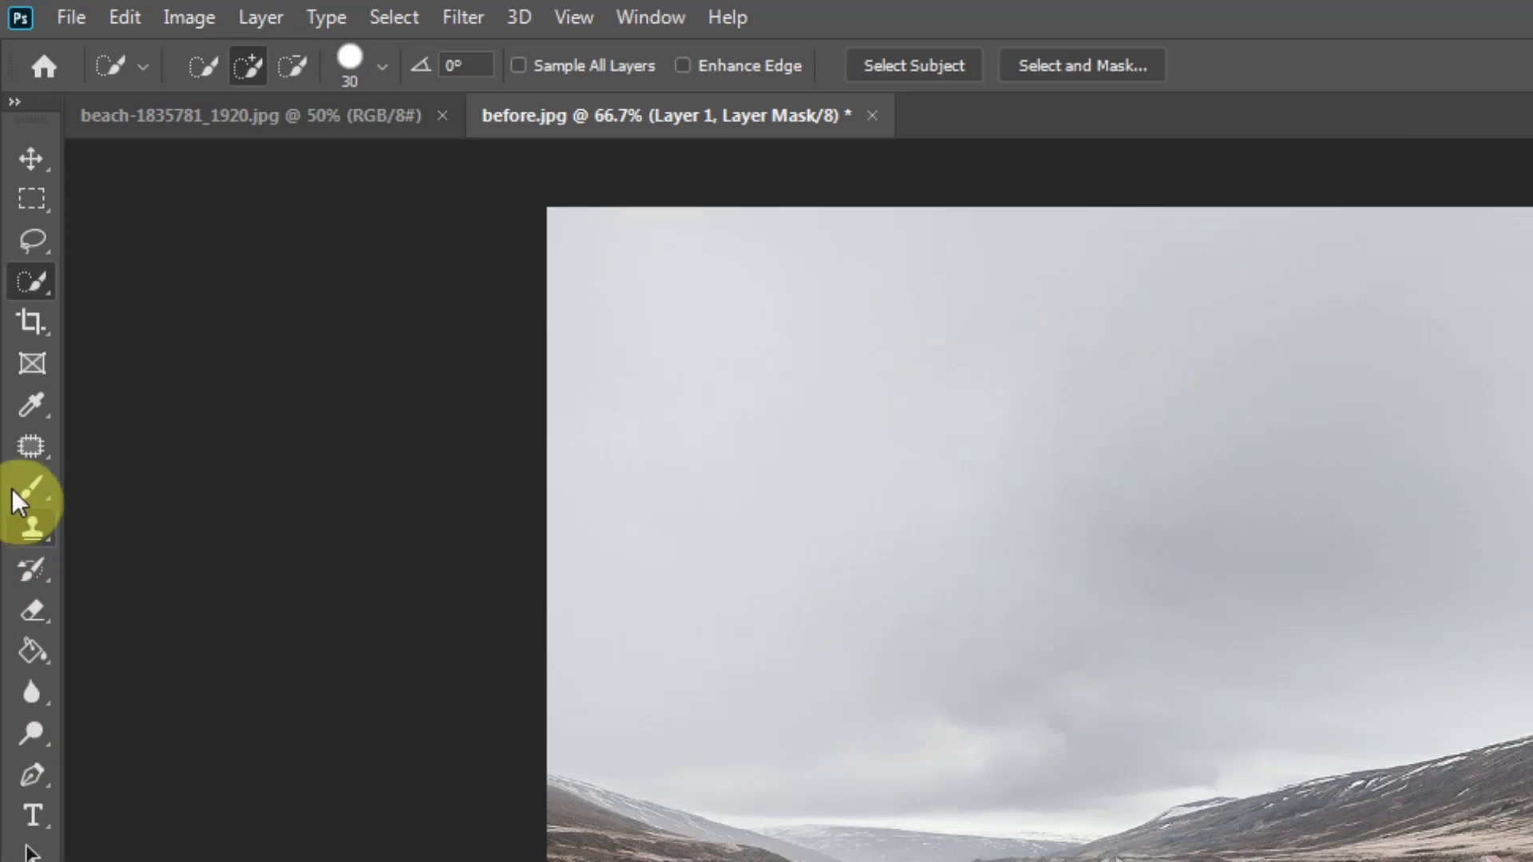
click(16, 246)
click(29, 483)
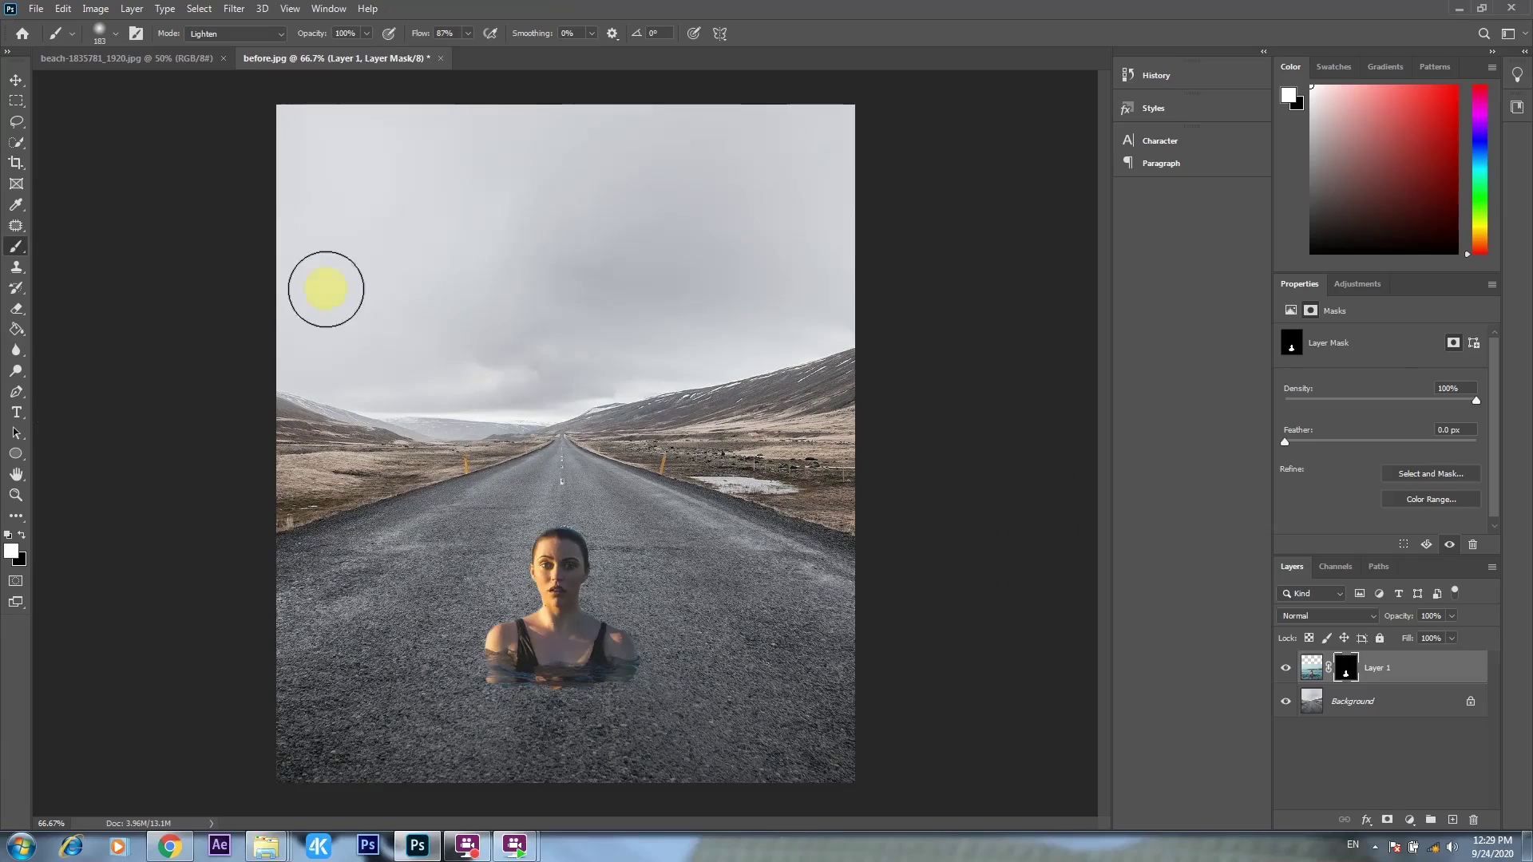
right_click(383, 301)
click(548, 342)
click(197, 461)
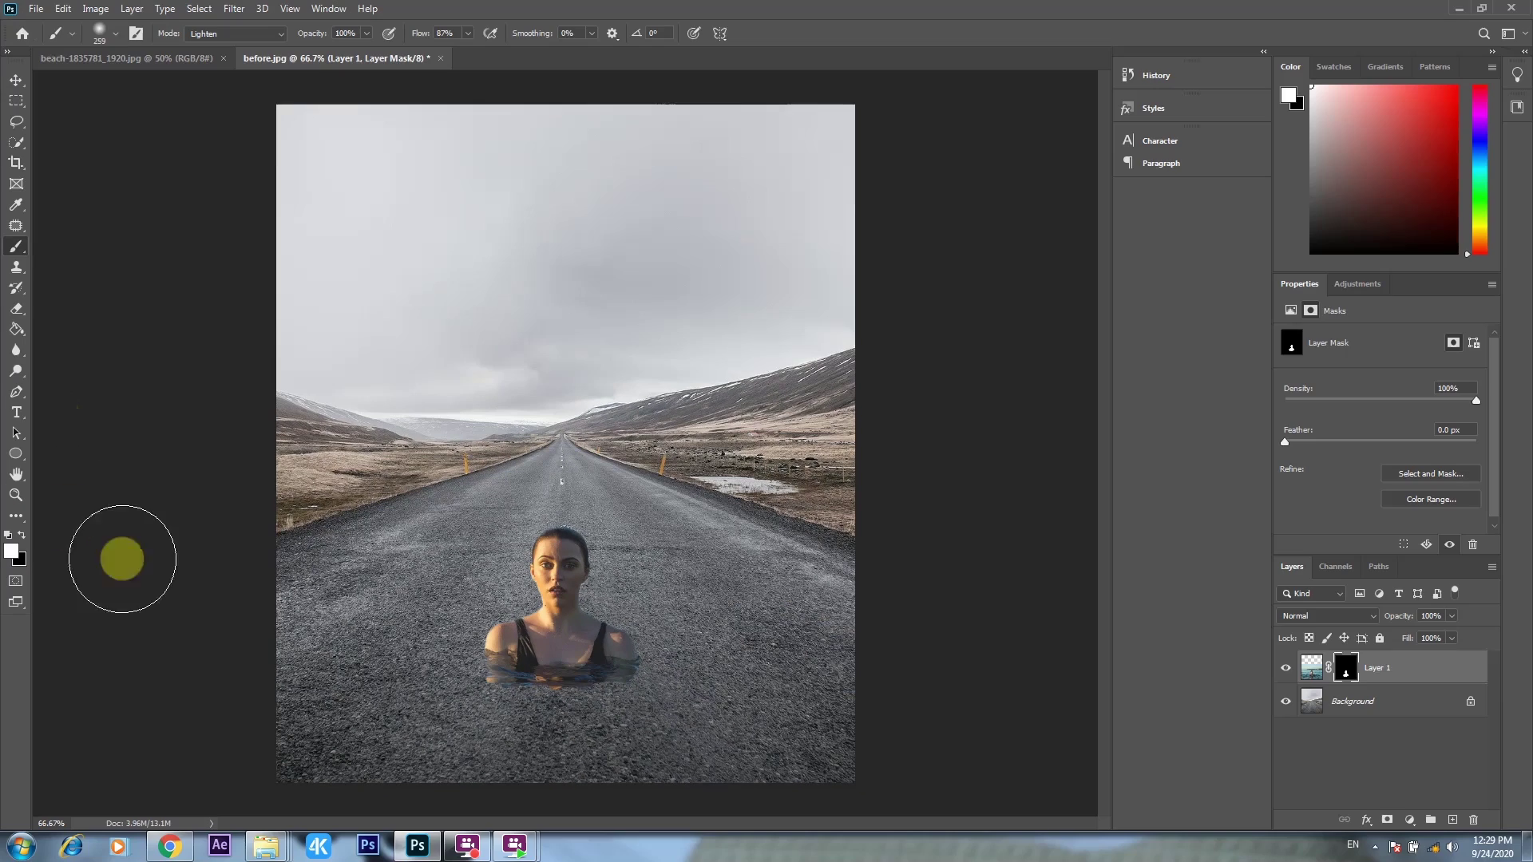
mouse_move(391, 682)
mouse_down()
mouse_move(767, 678)
mouse_move(370, 678)
mouse_move(410, 674)
mouse_move(383, 637)
mouse_move(726, 639)
mouse_move(506, 639)
mouse_up()
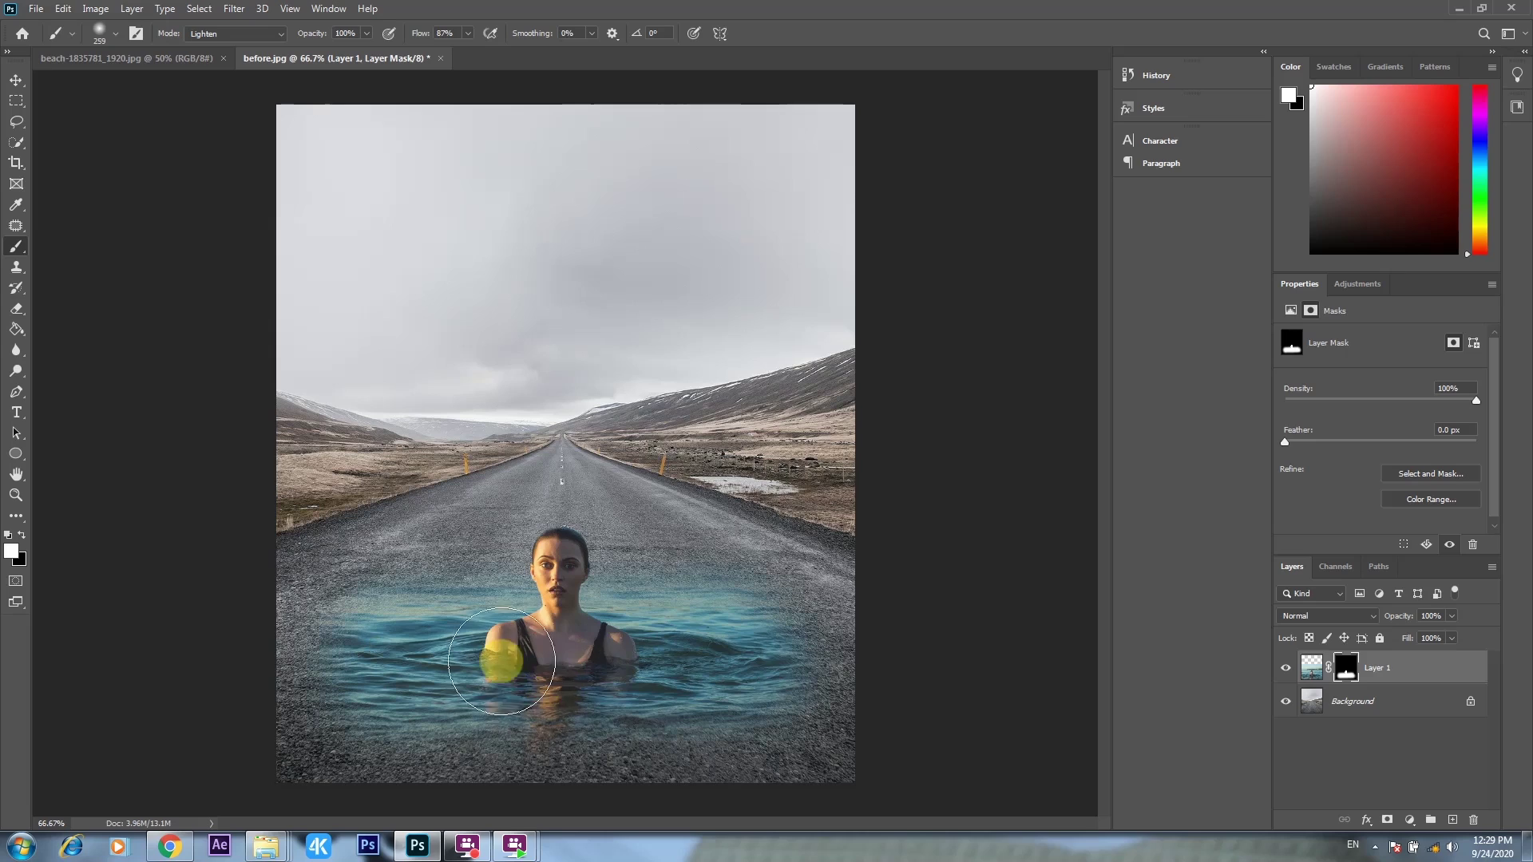
- With a 127 px brush, reveal more water on both sides of the woman
right_click(496, 633)
drag(657, 462, 631, 461)
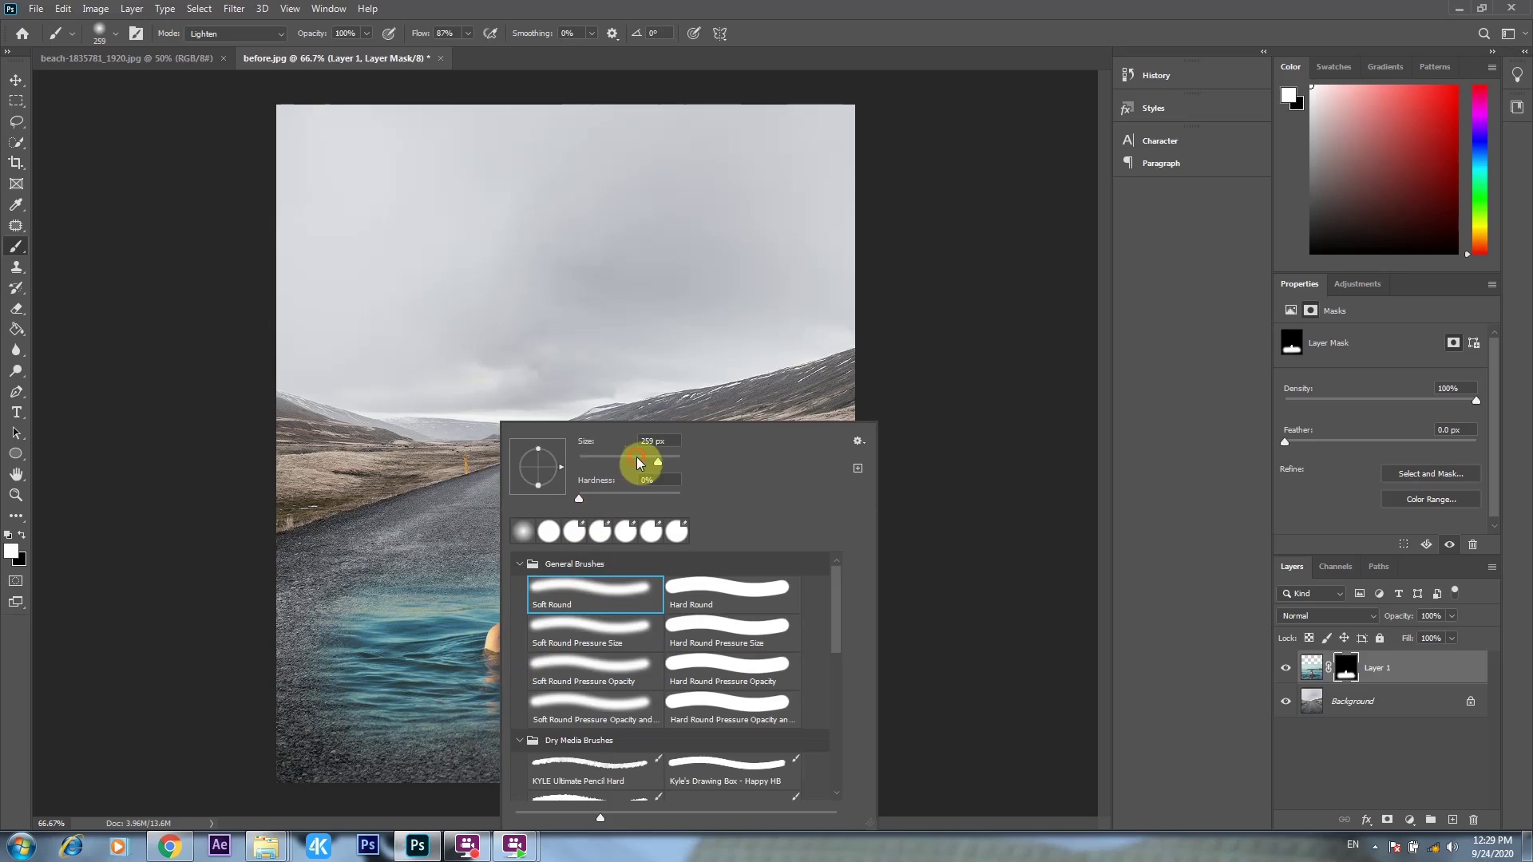
click(341, 695)
mouse_move(341, 695)
mouse_down()
mouse_move(367, 660)
mouse_move(267, 667)
mouse_move(381, 636)
mouse_up()
mouse_move(624, 657)
mouse_down()
mouse_move(795, 651)
mouse_move(717, 620)
mouse_move(808, 648)
mouse_move(779, 678)
mouse_move(783, 633)
mouse_up()
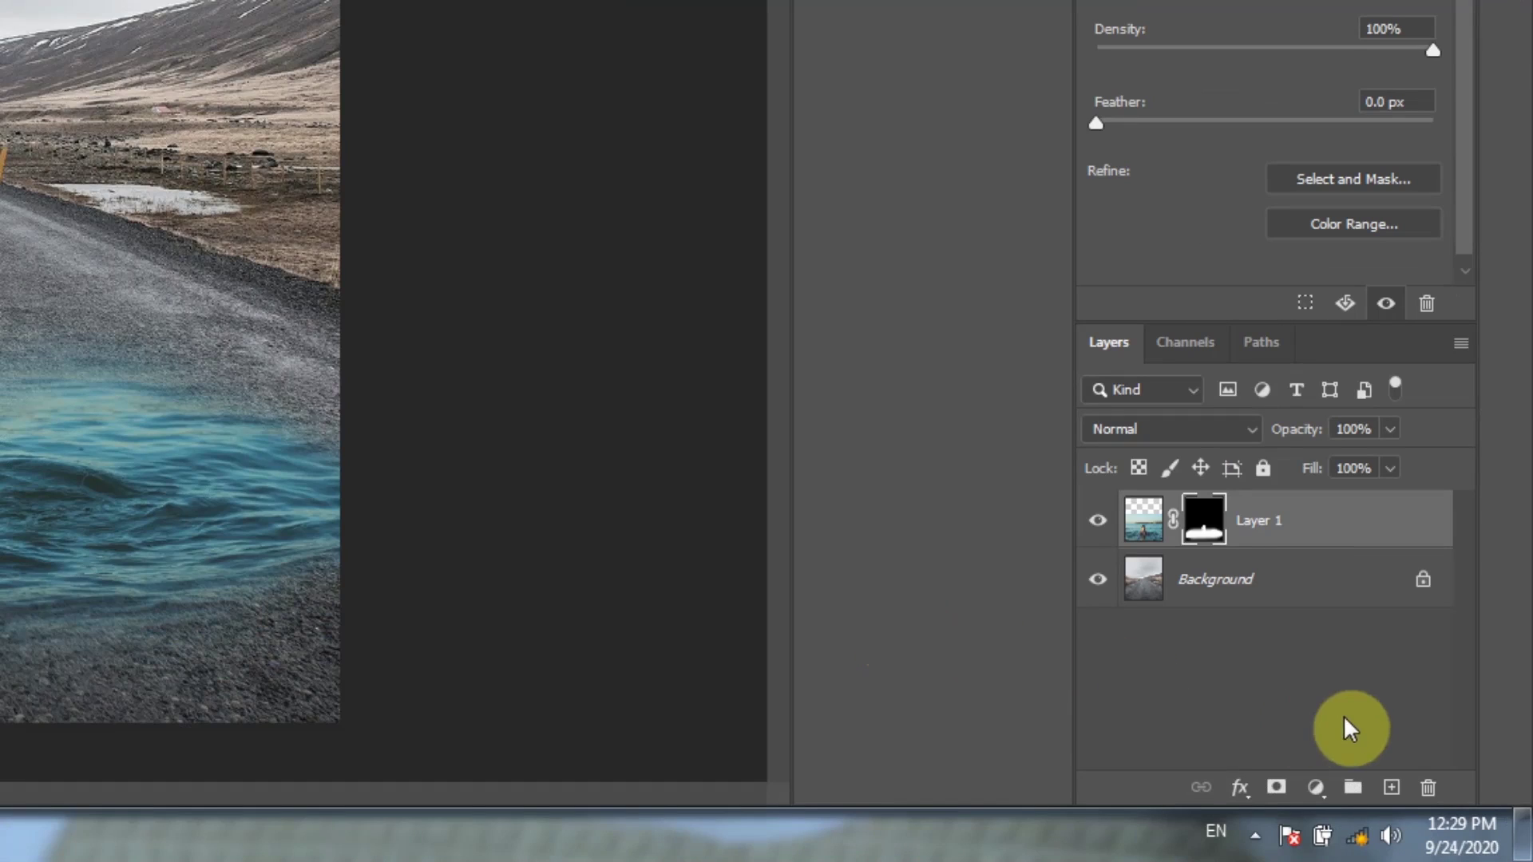
click(1316, 789)
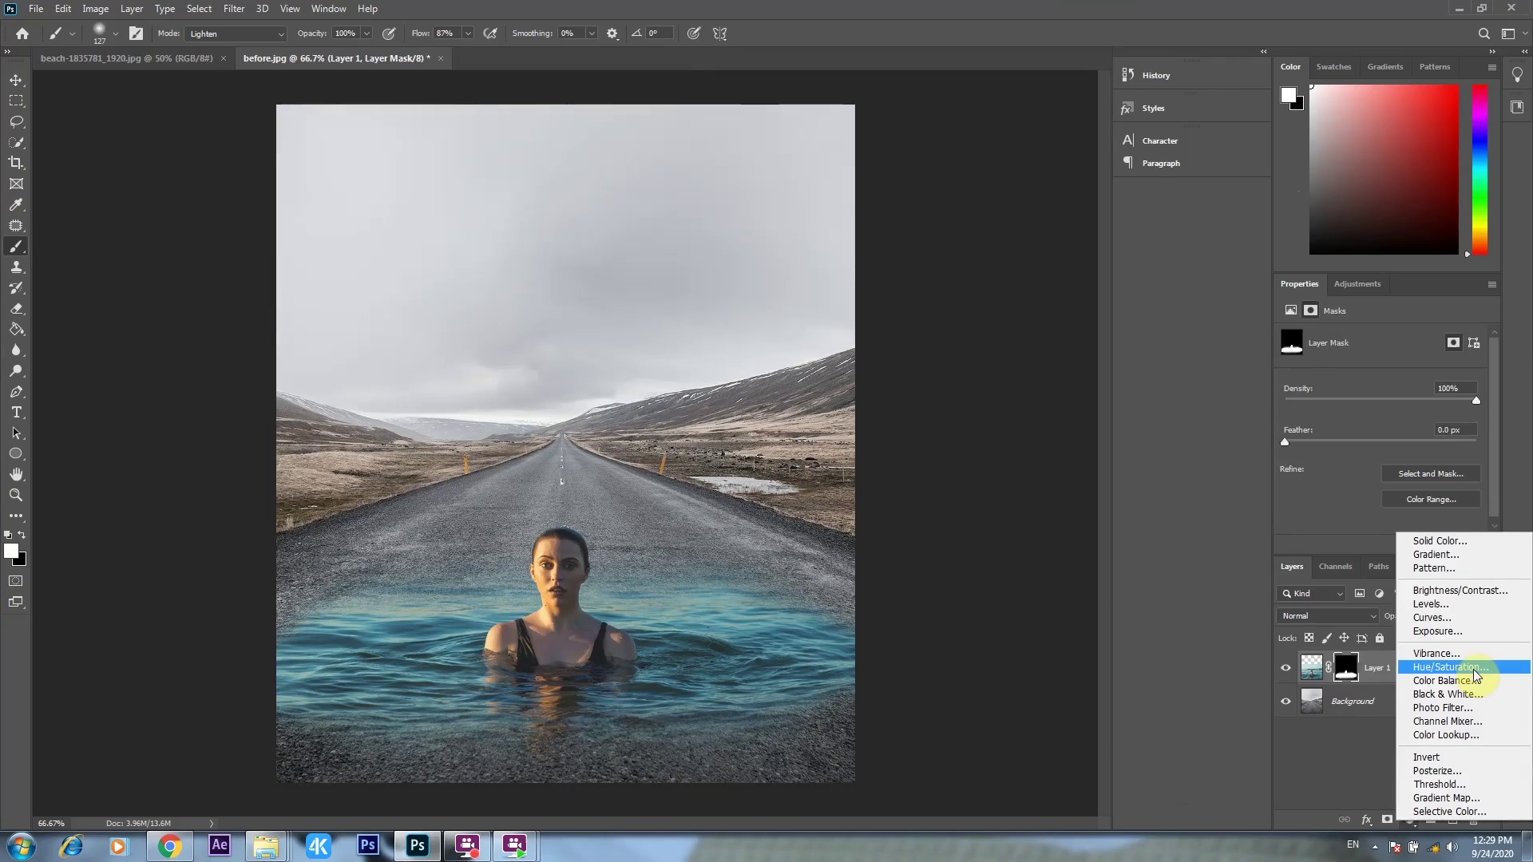
- Add a Hue/Saturation adjustment clipped to the beach layer with Cyans saturation at -100
click(1431, 530)
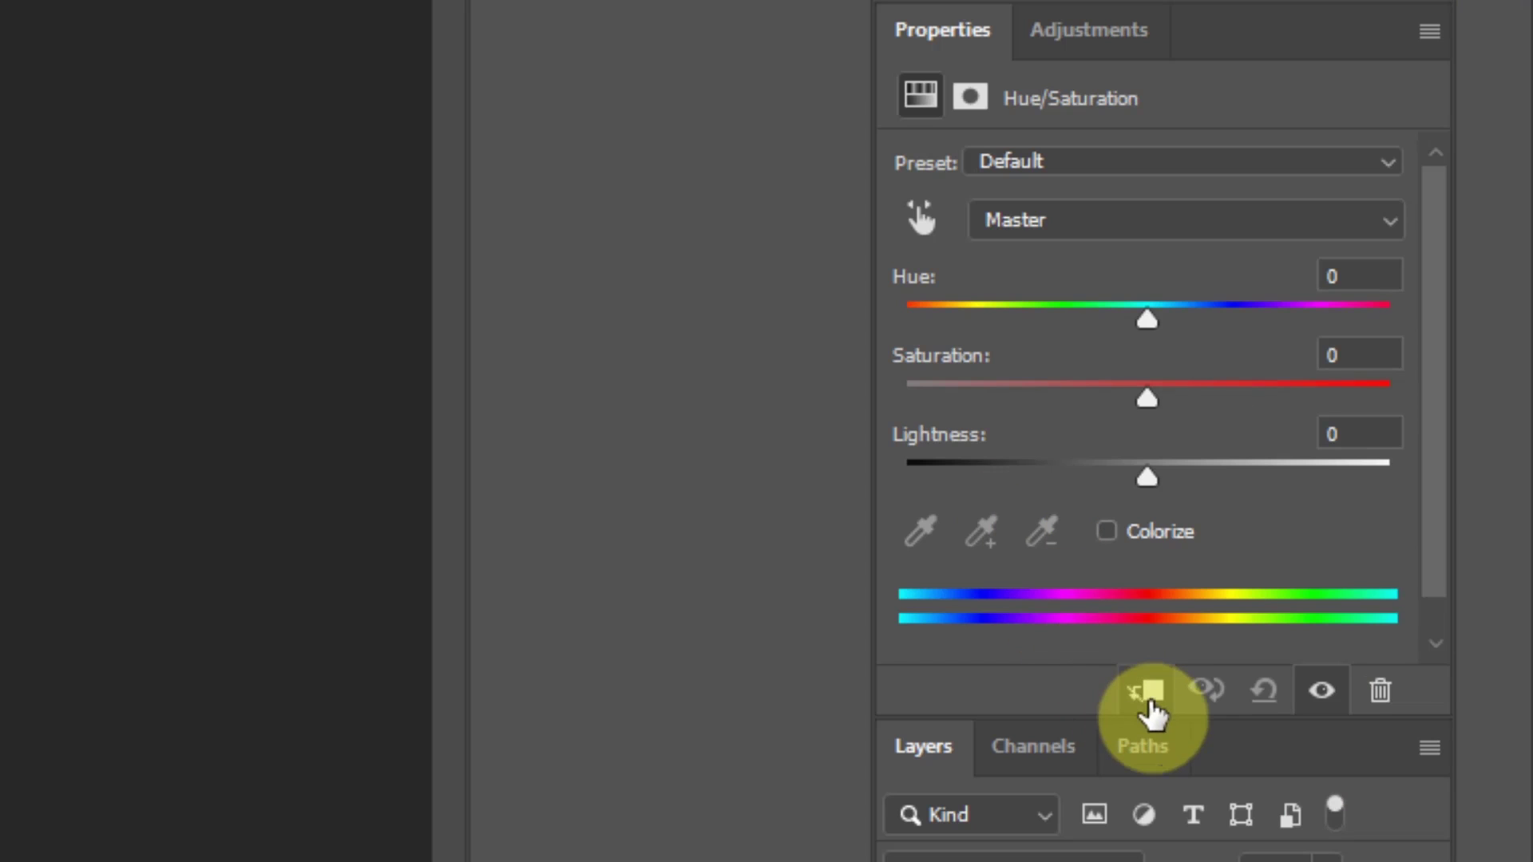
click(1150, 704)
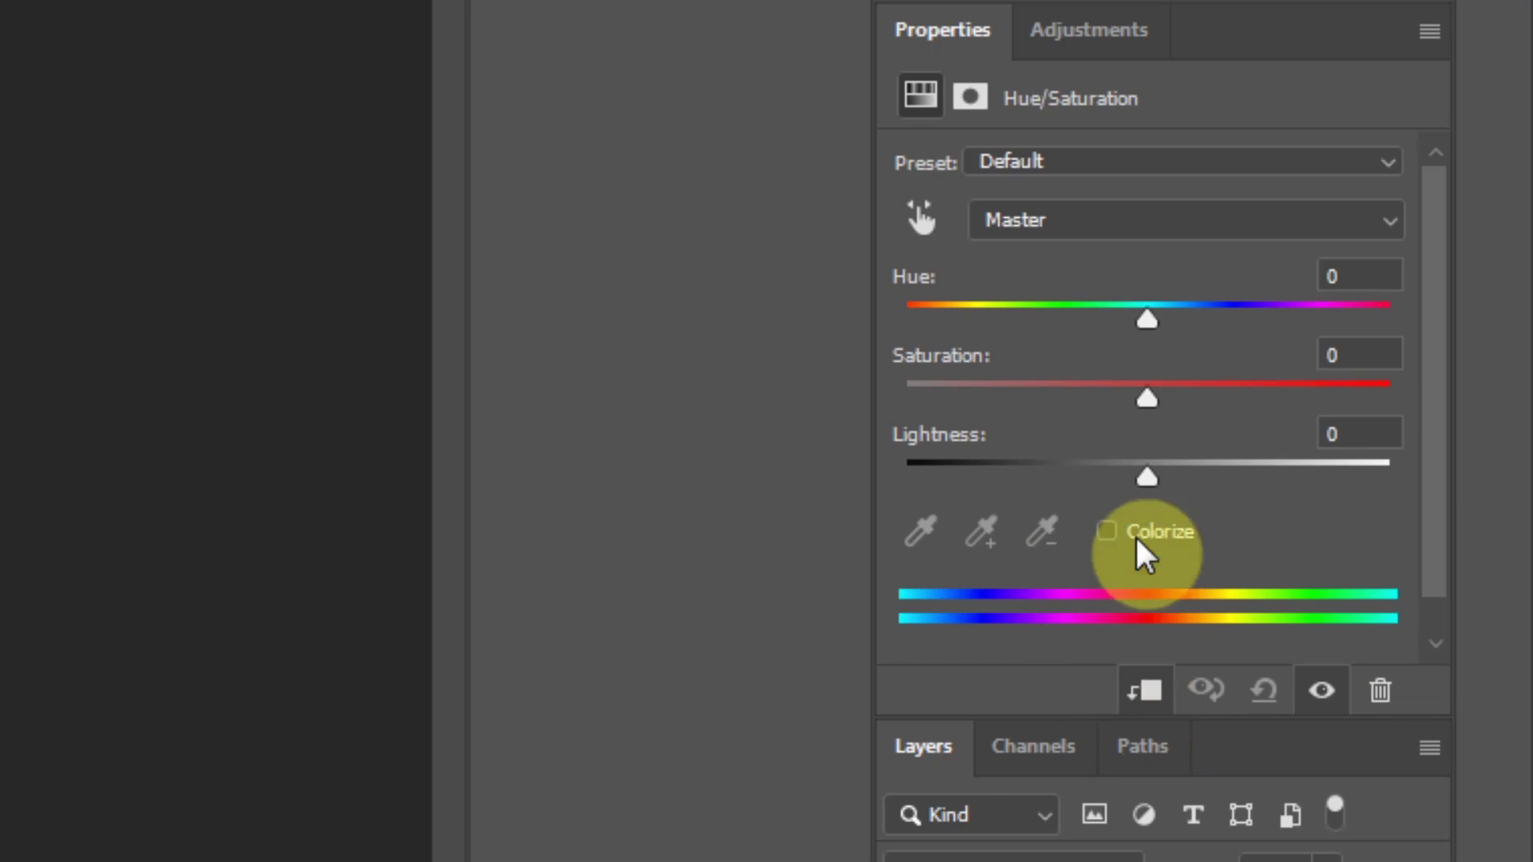
click(1139, 221)
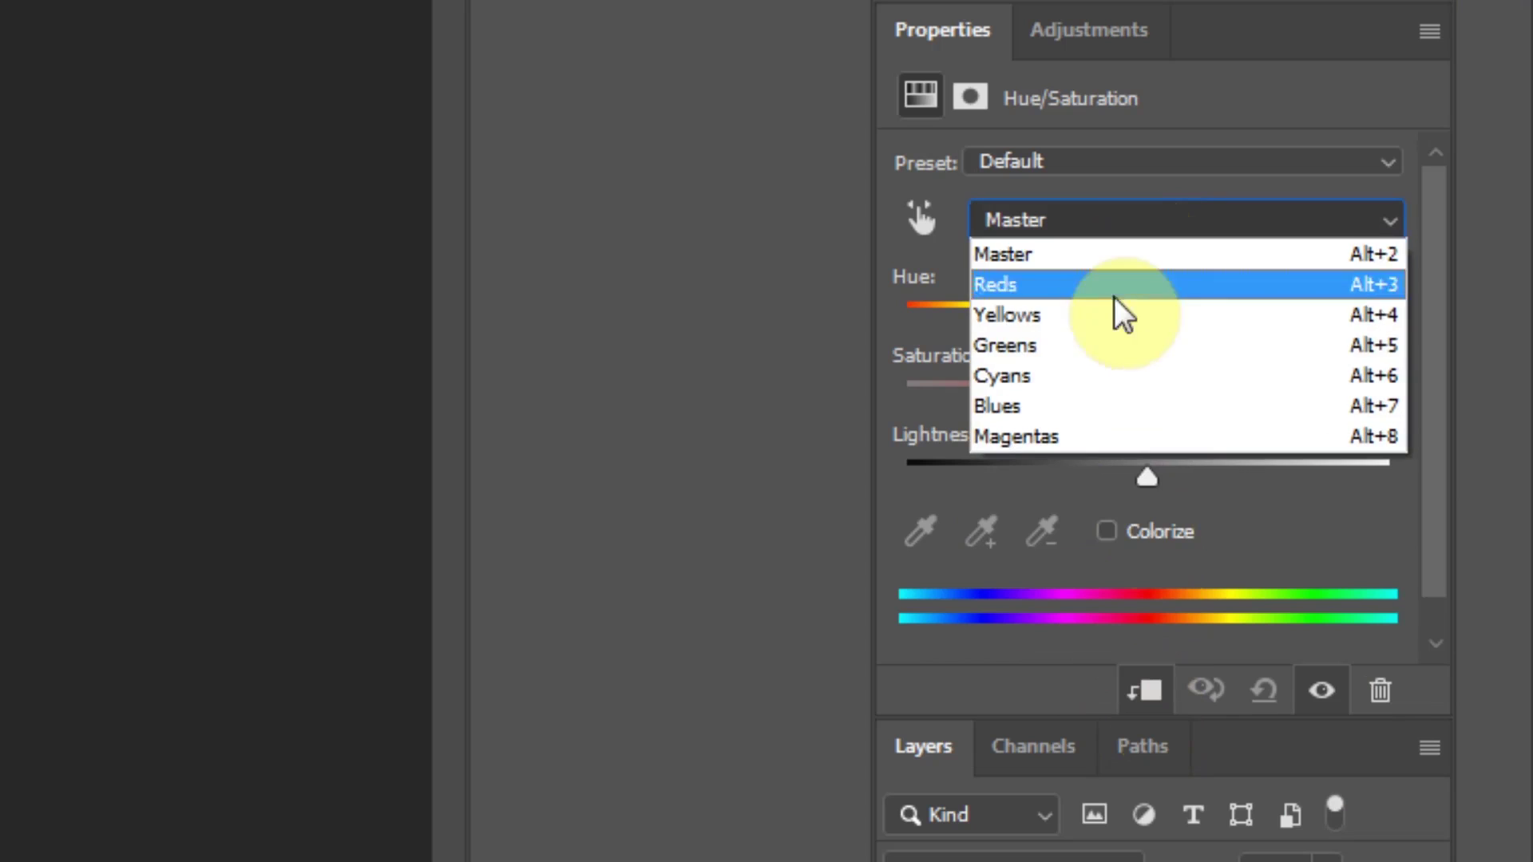
click(1098, 374)
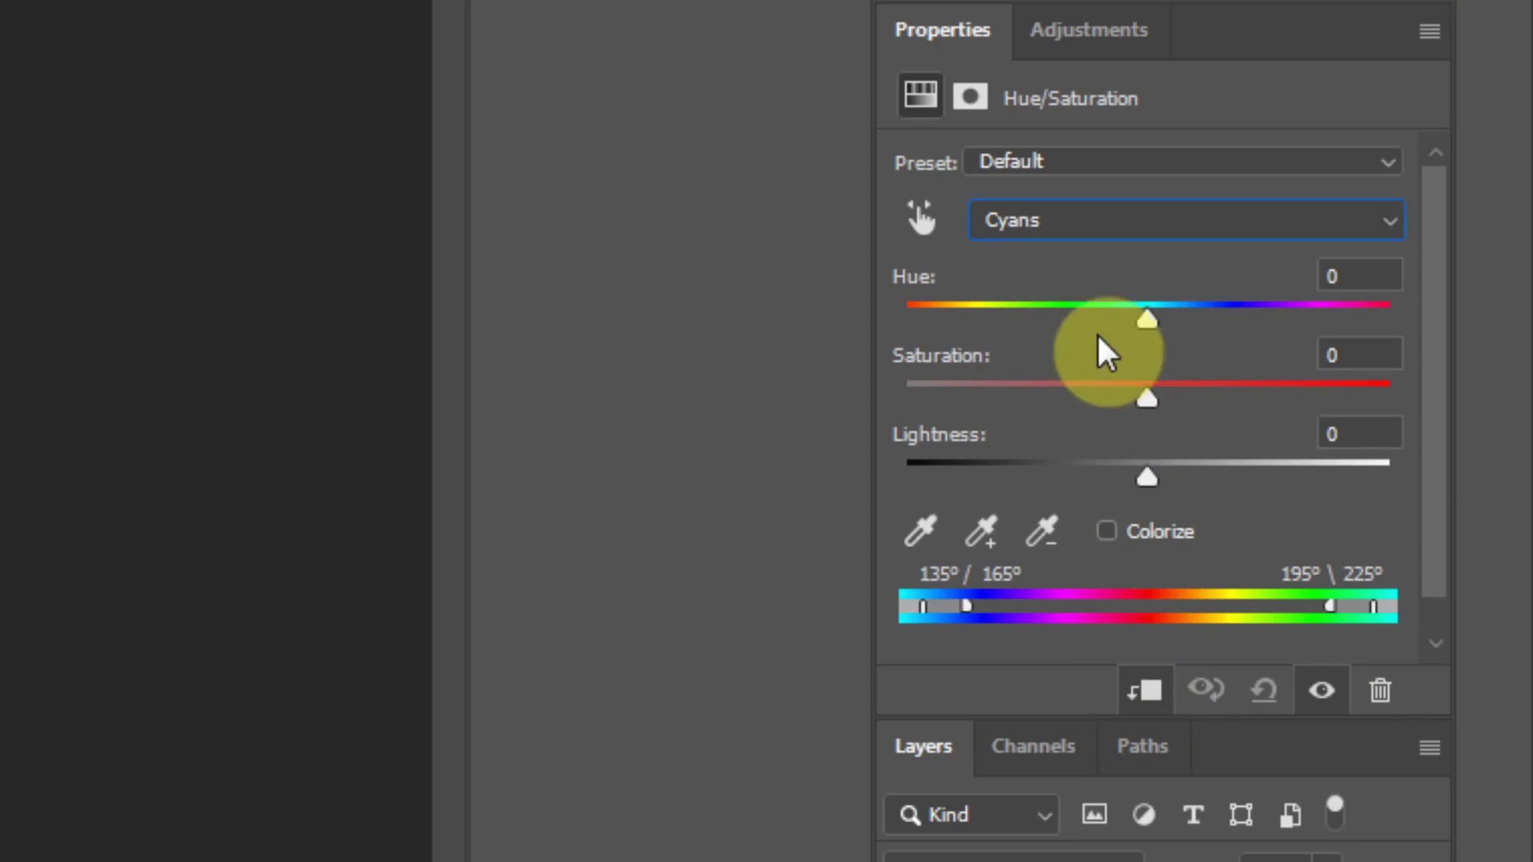
click(1102, 221)
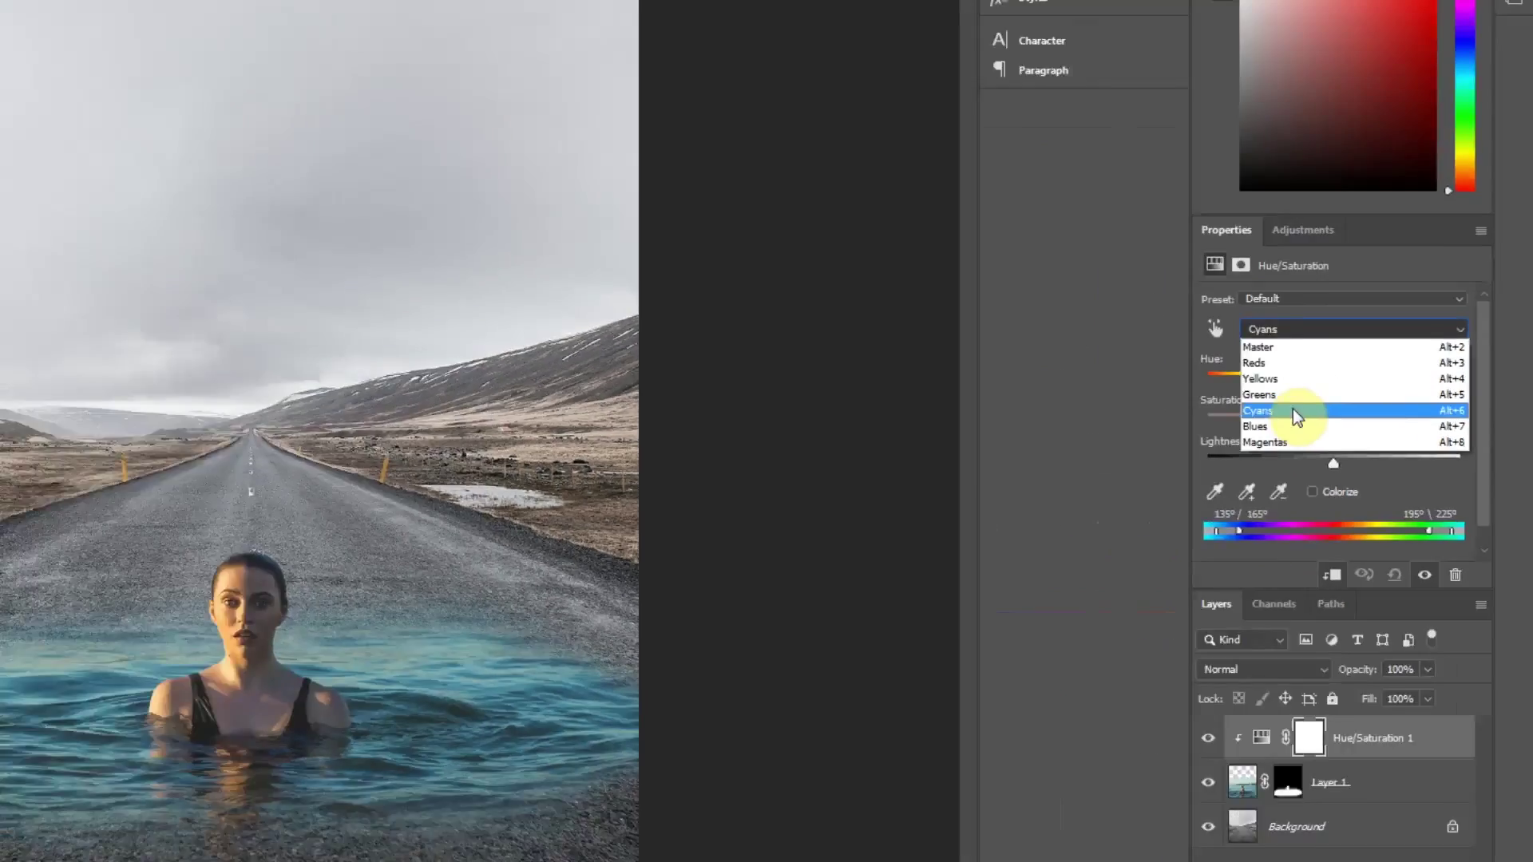
click(1293, 409)
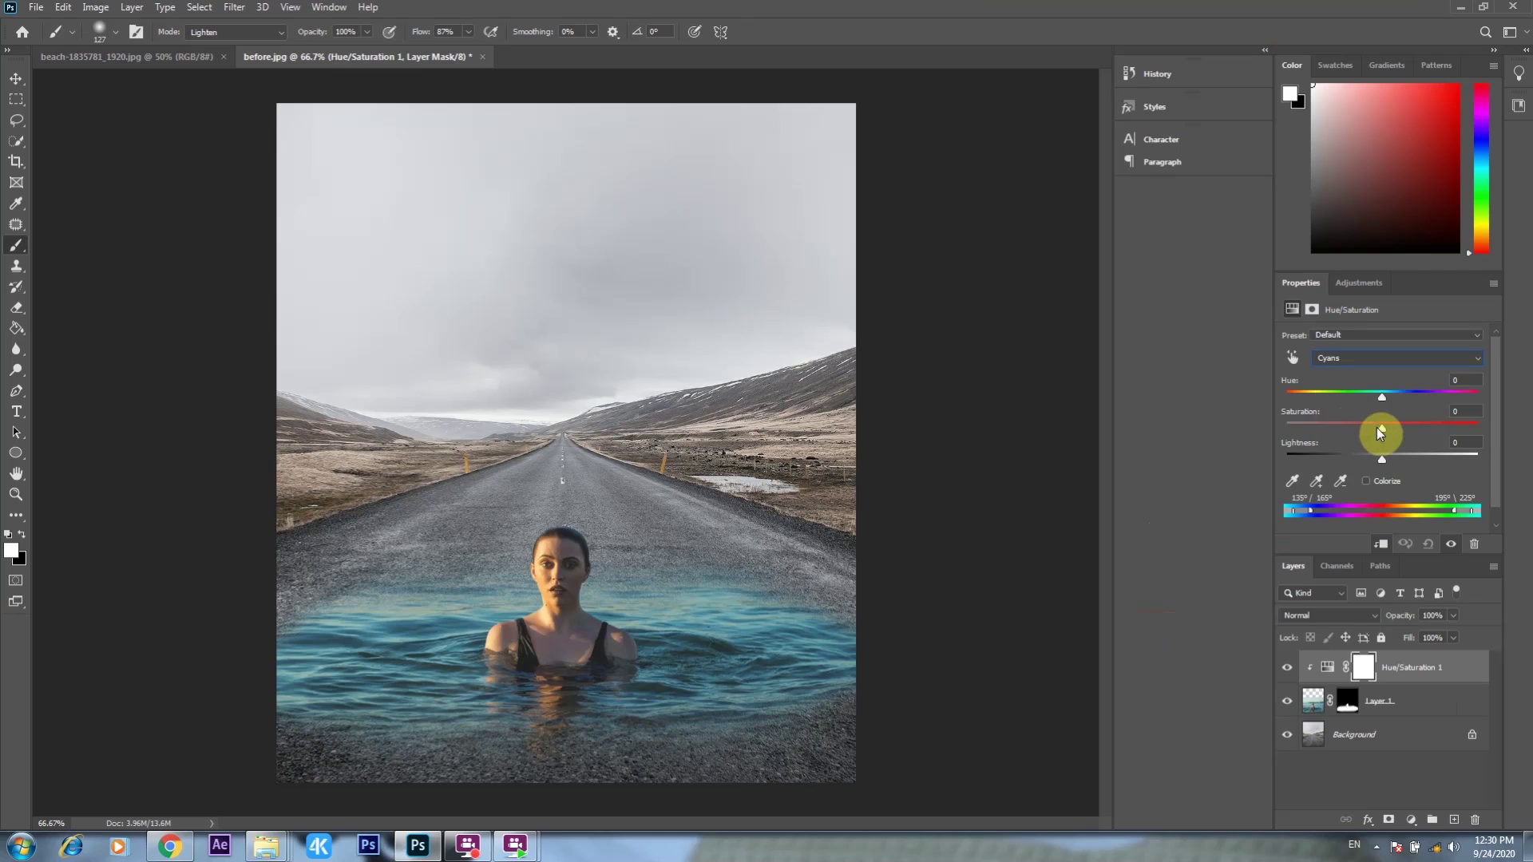
drag(1319, 435, 1236, 435)
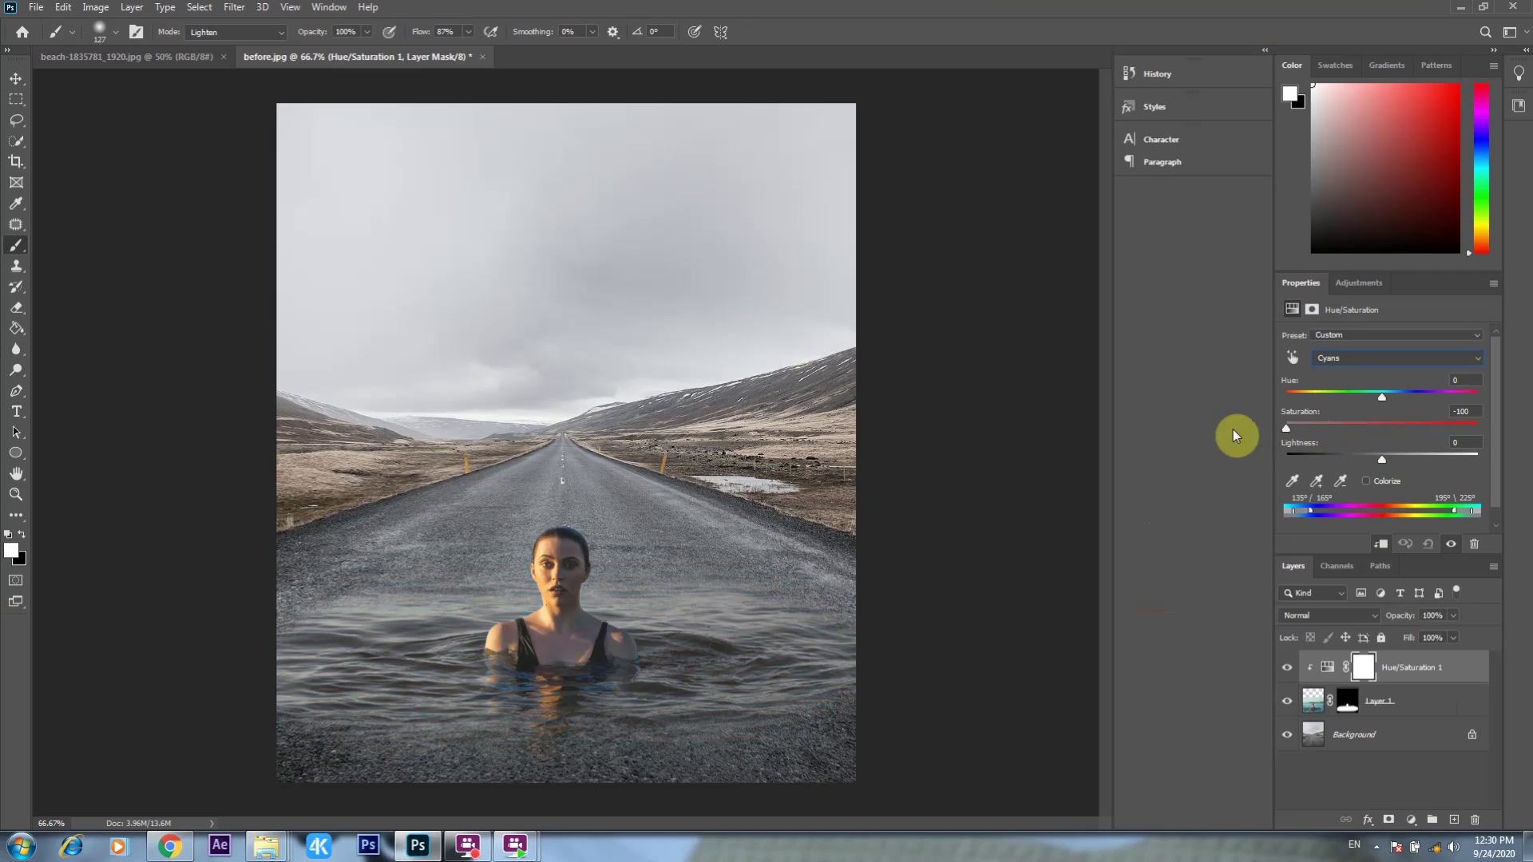
- Set the Blues saturation to -100 in the same Hue/Saturation adjustment
click(1382, 358)
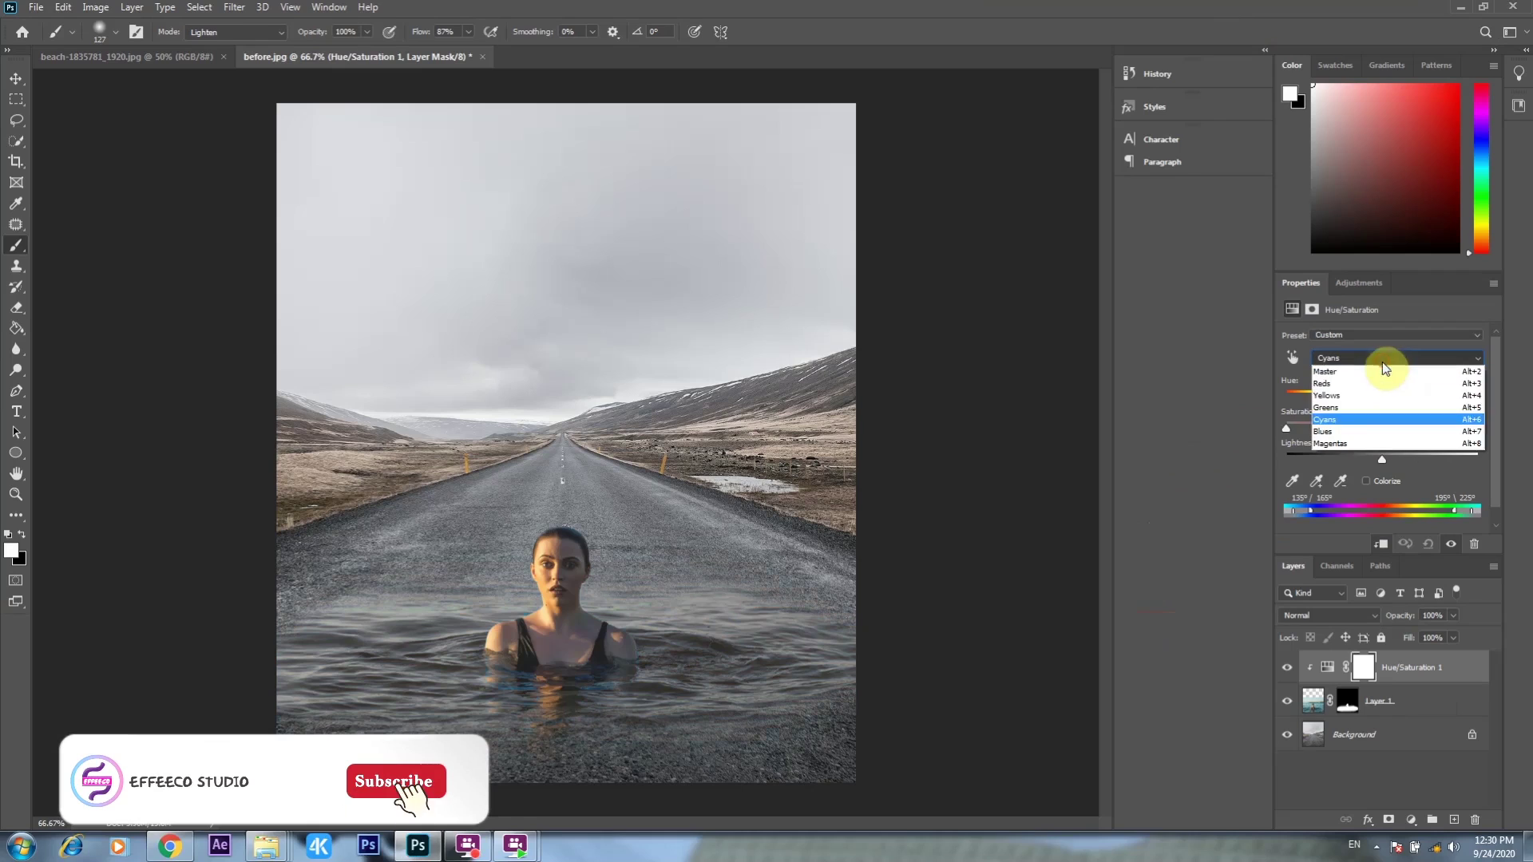
click(1362, 432)
drag(1381, 431, 1240, 426)
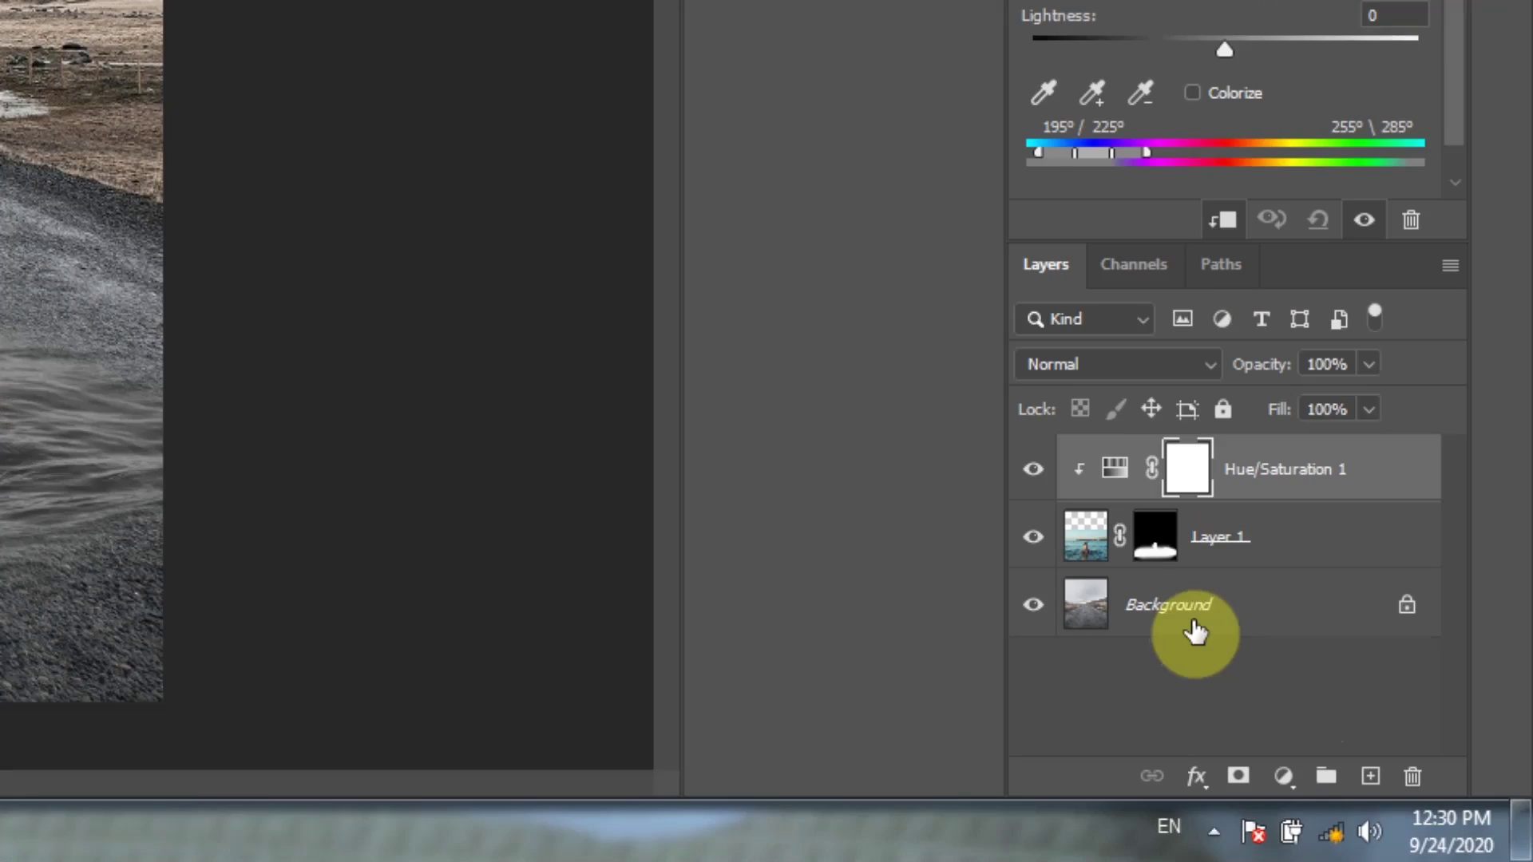
- Convert the road Background layer into a smart object
click(1356, 745)
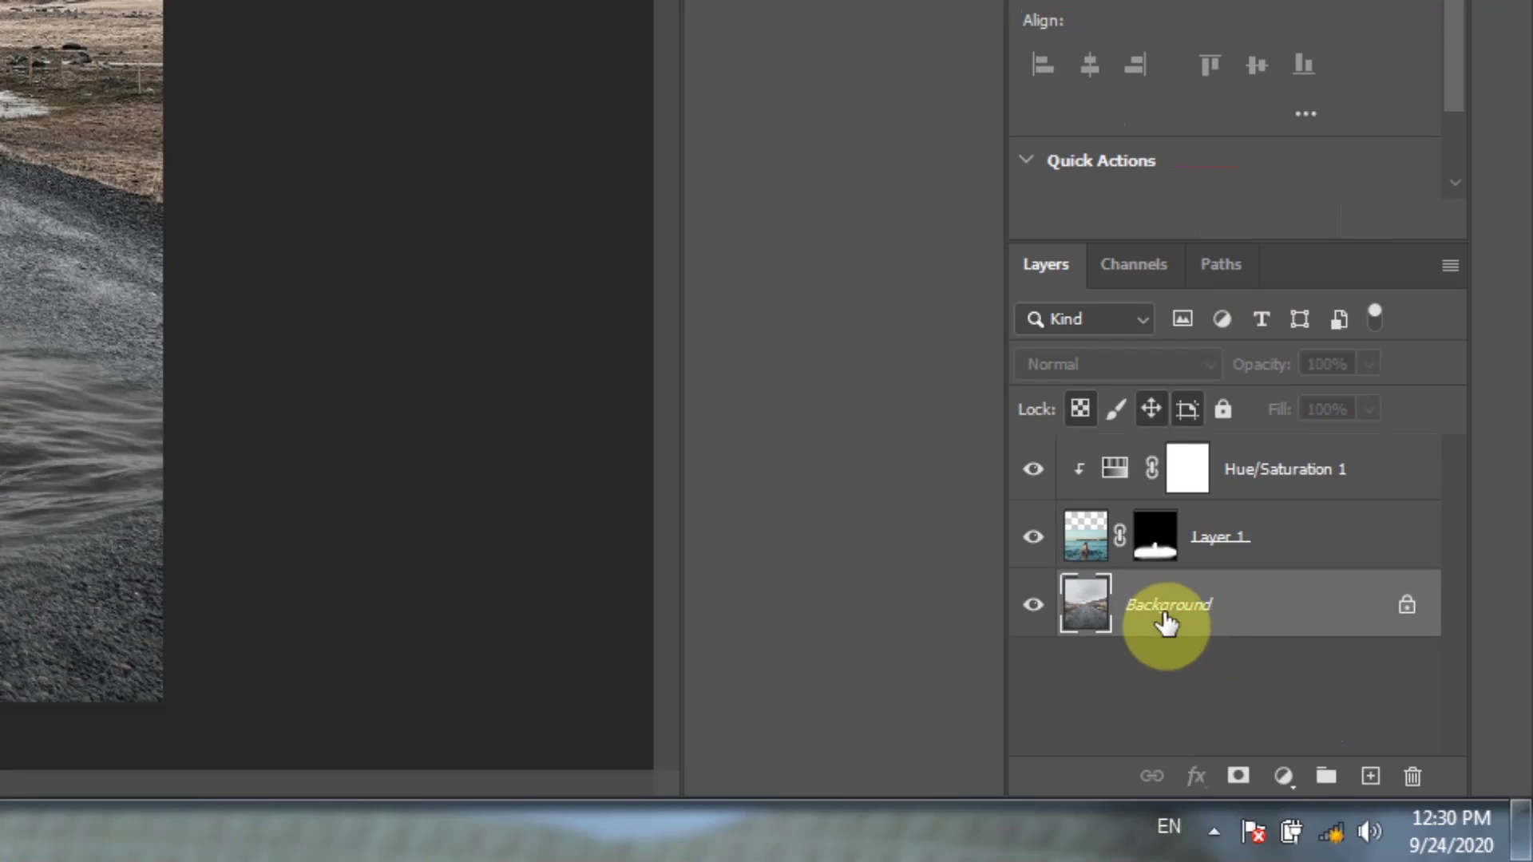
right_click(1166, 621)
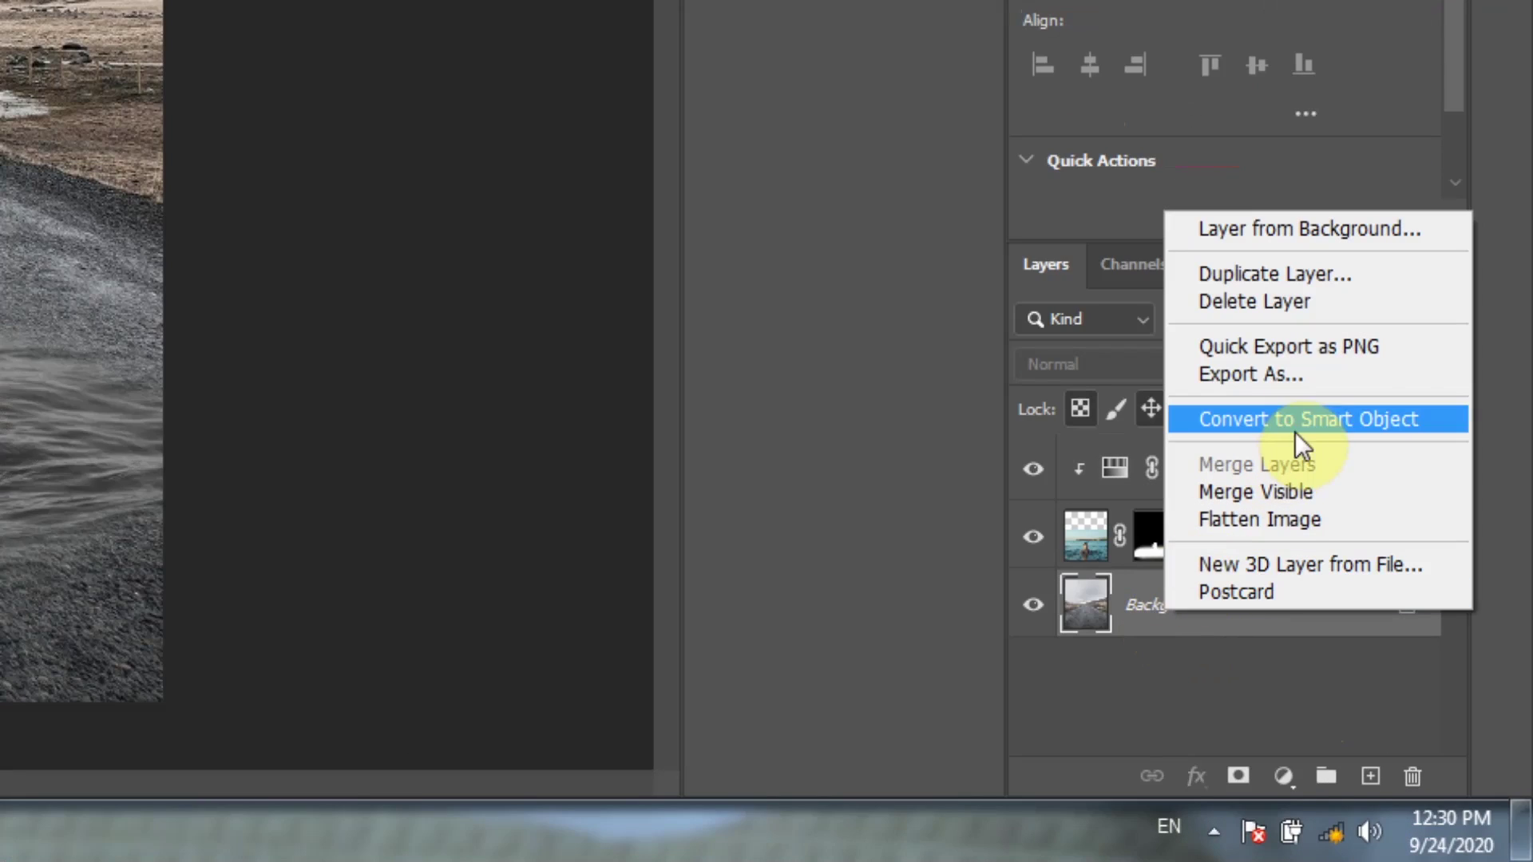
click(1411, 432)
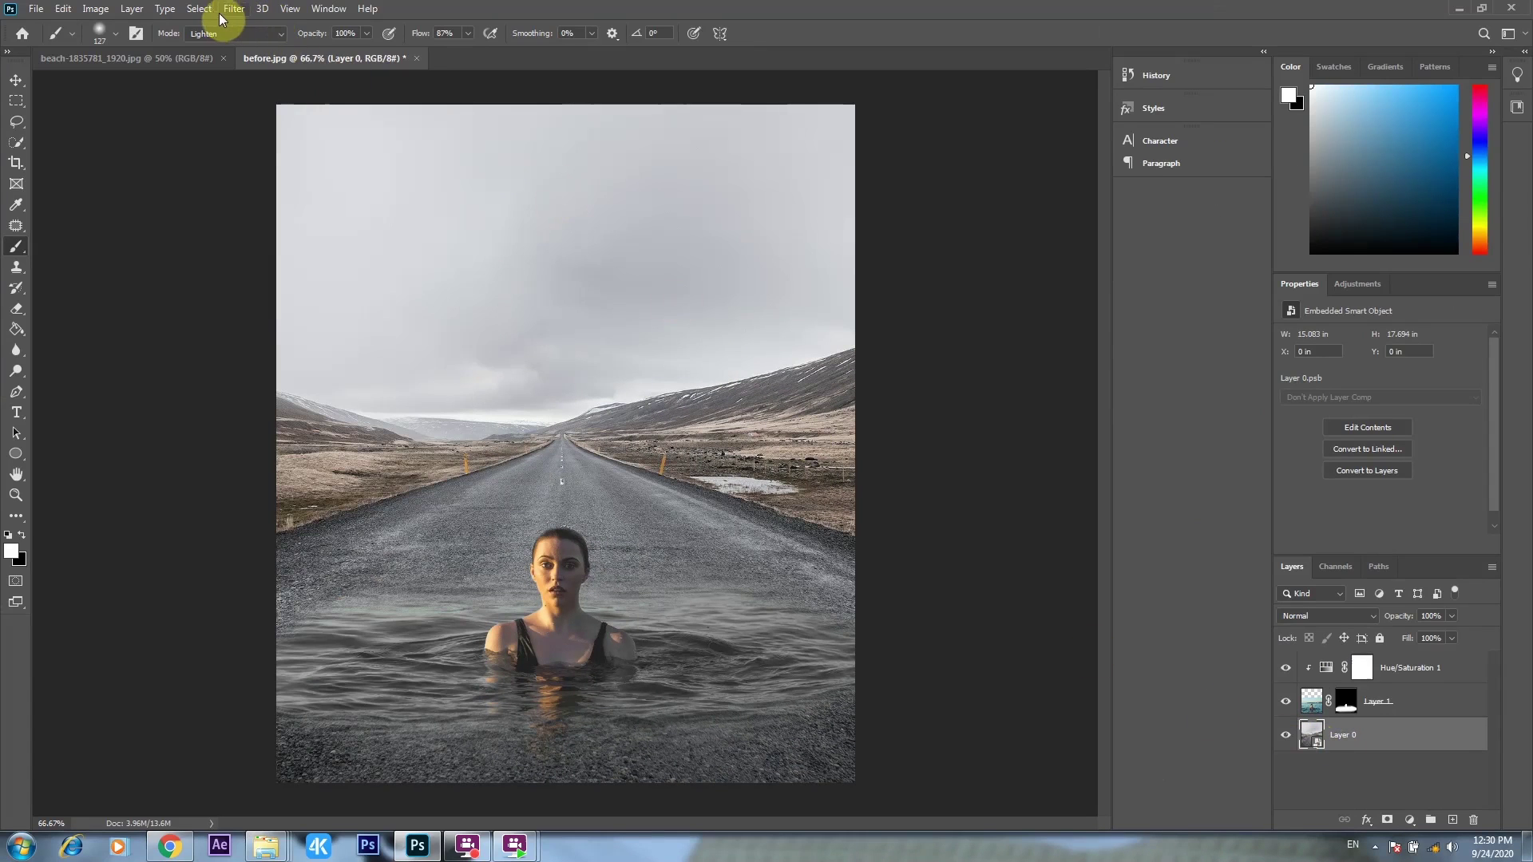
click(228, 10)
mouse_move(470, 367)
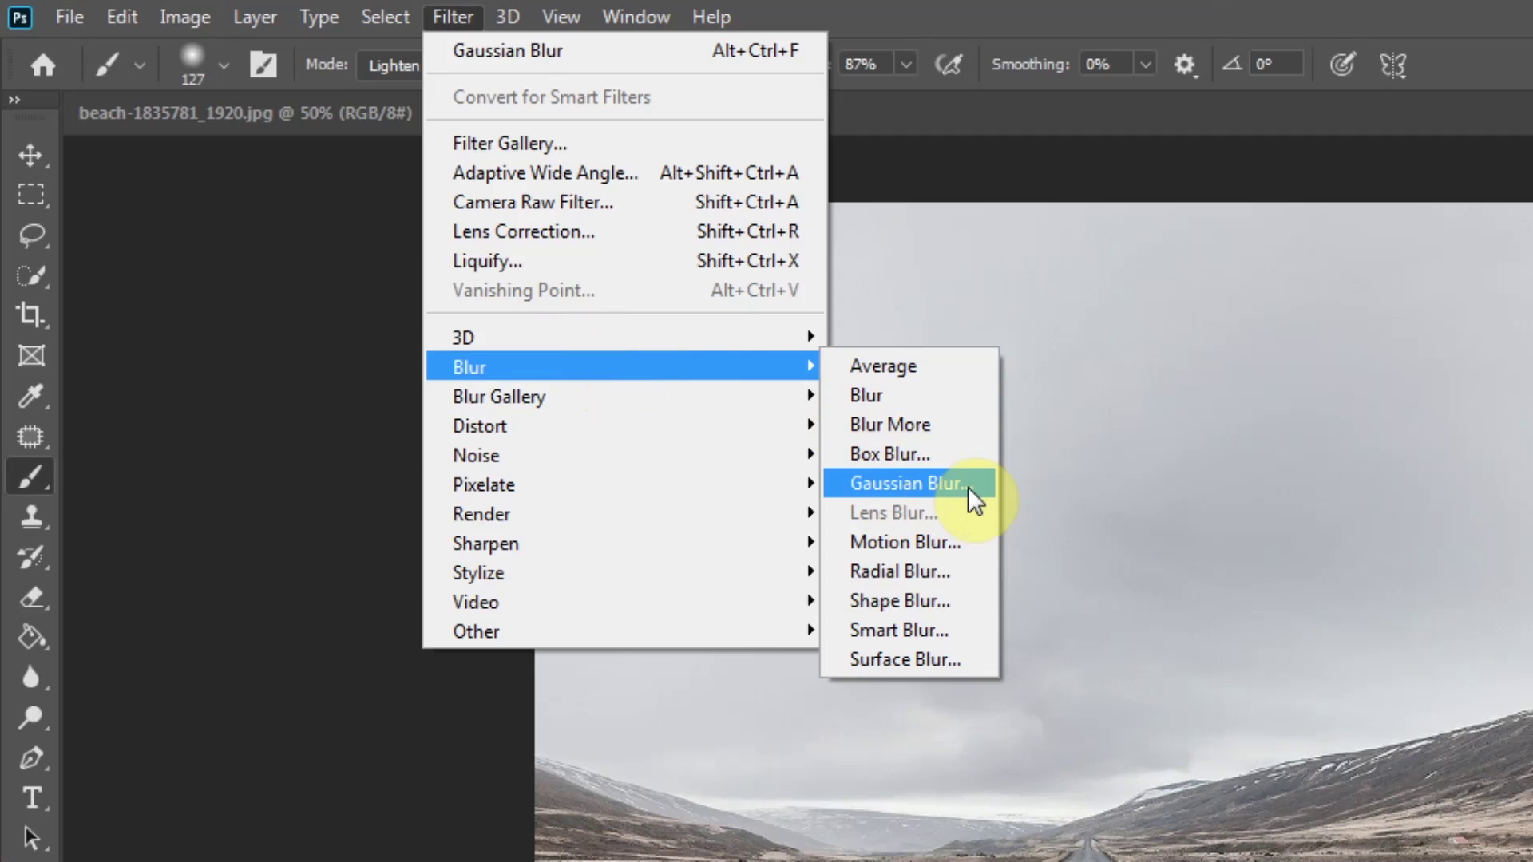
- Apply a Gaussian Blur with a 5.6-pixel radius to the road smart object
click(968, 487)
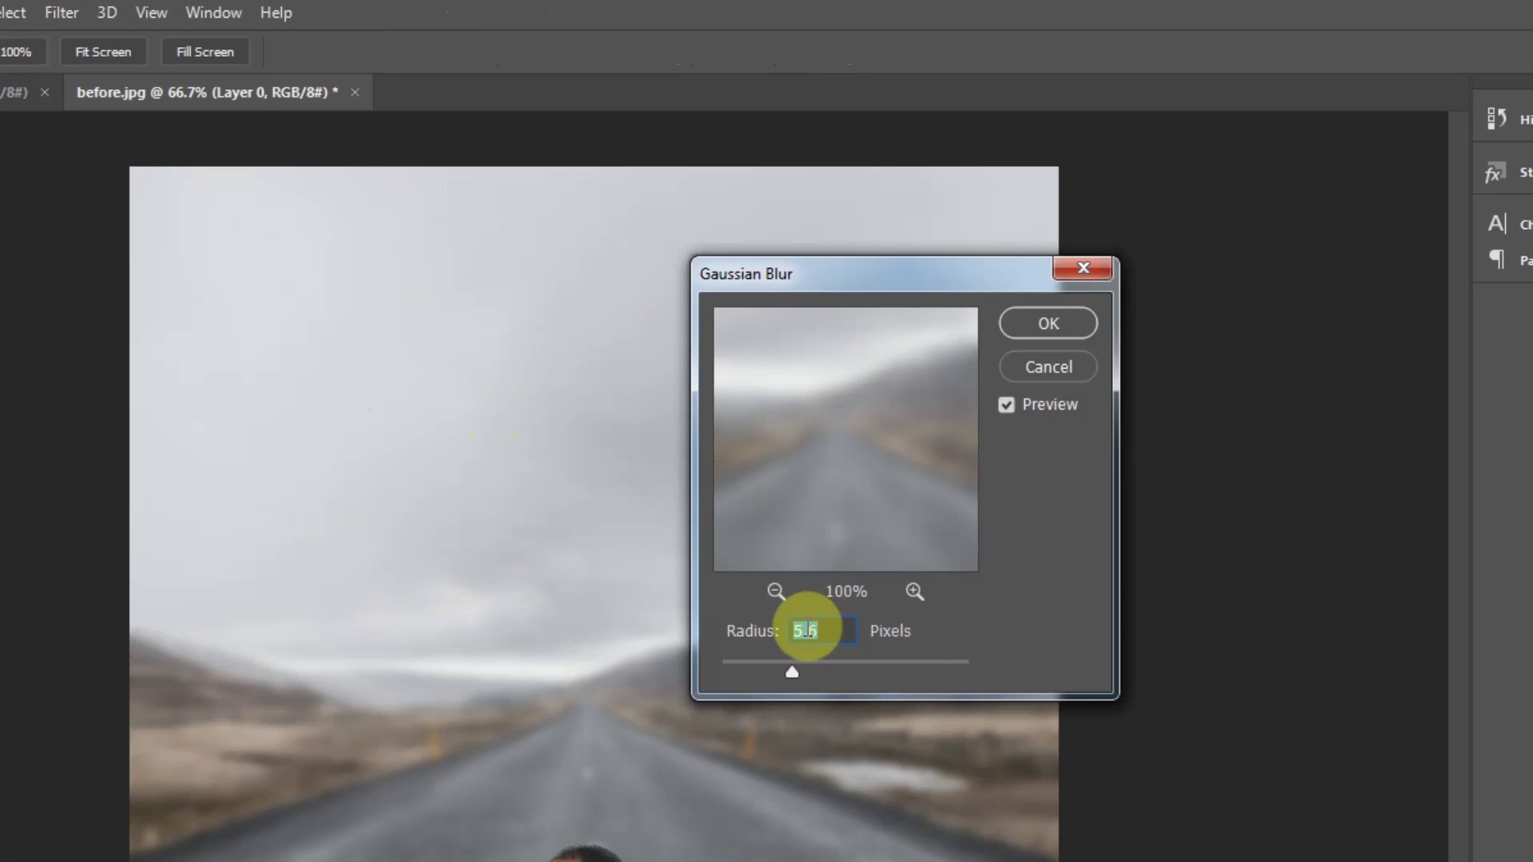
click(1034, 323)
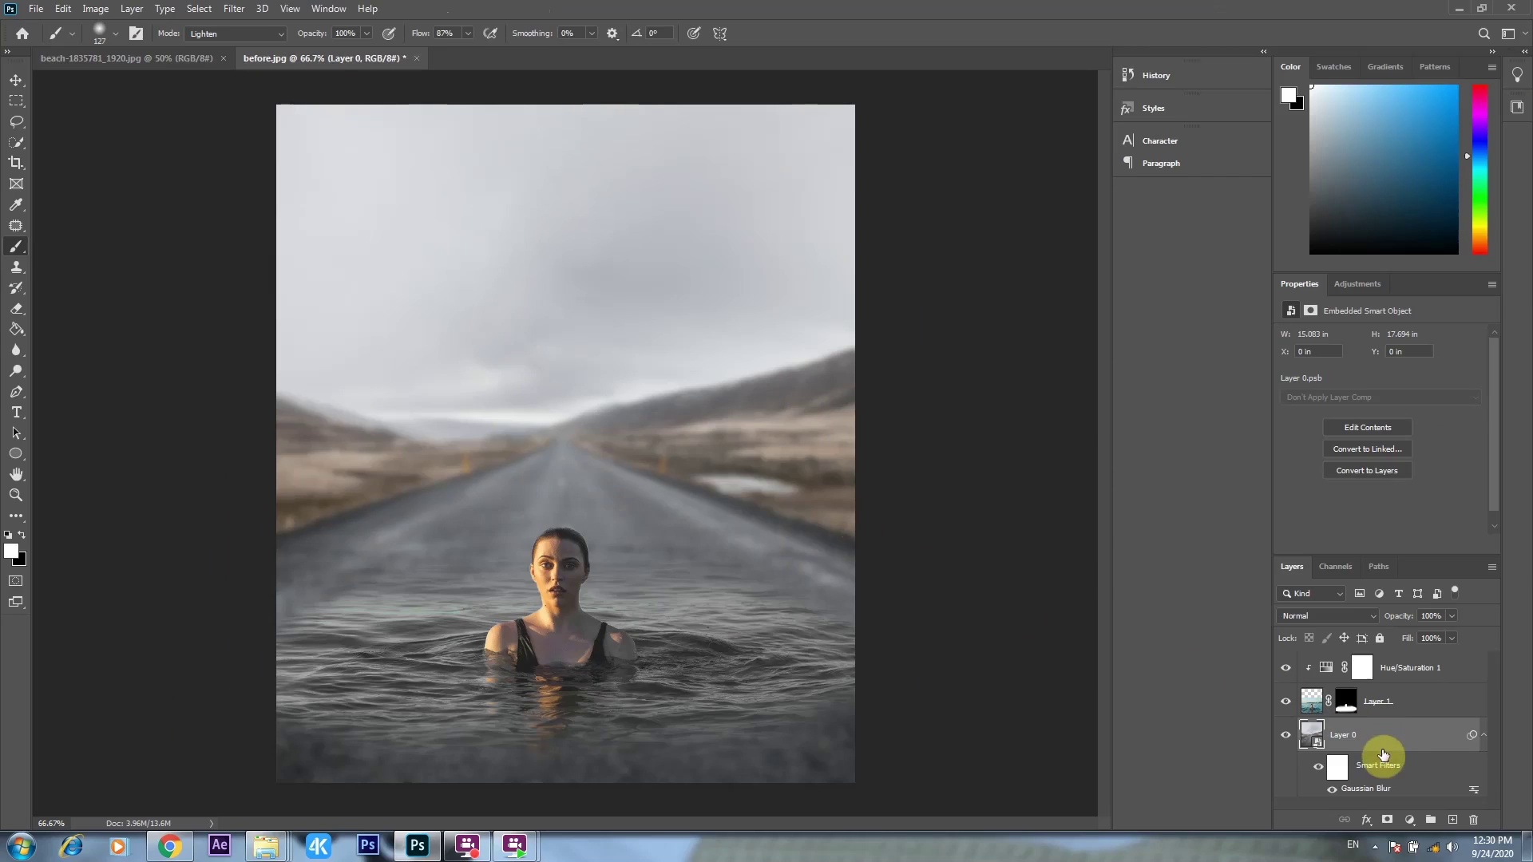
- Erase the Gaussian Blur filter mask along the left side and bottom to keep the foreground water sharp
click(1339, 769)
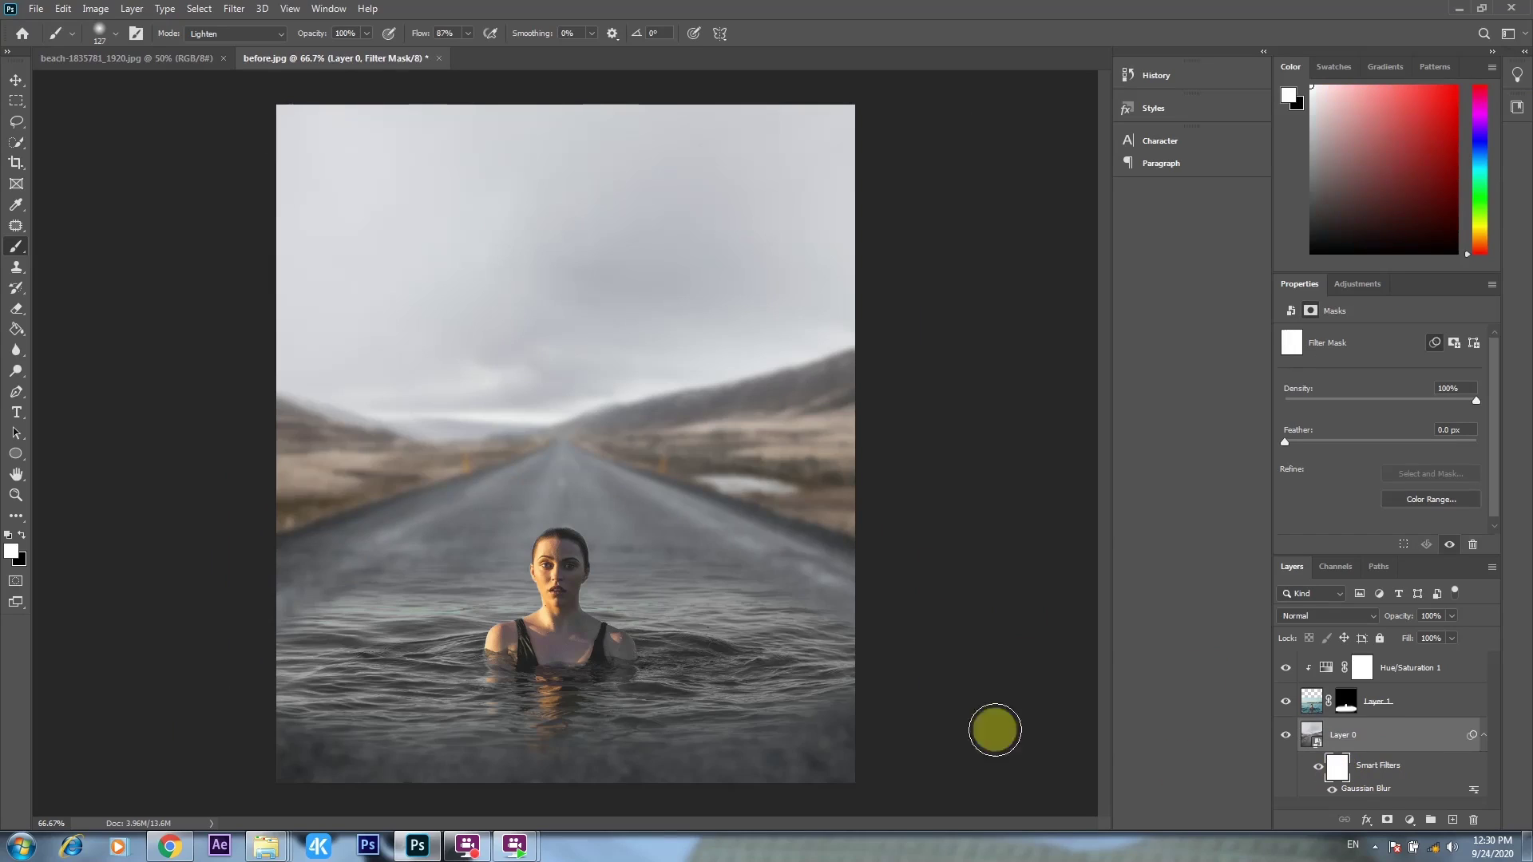
click(17, 311)
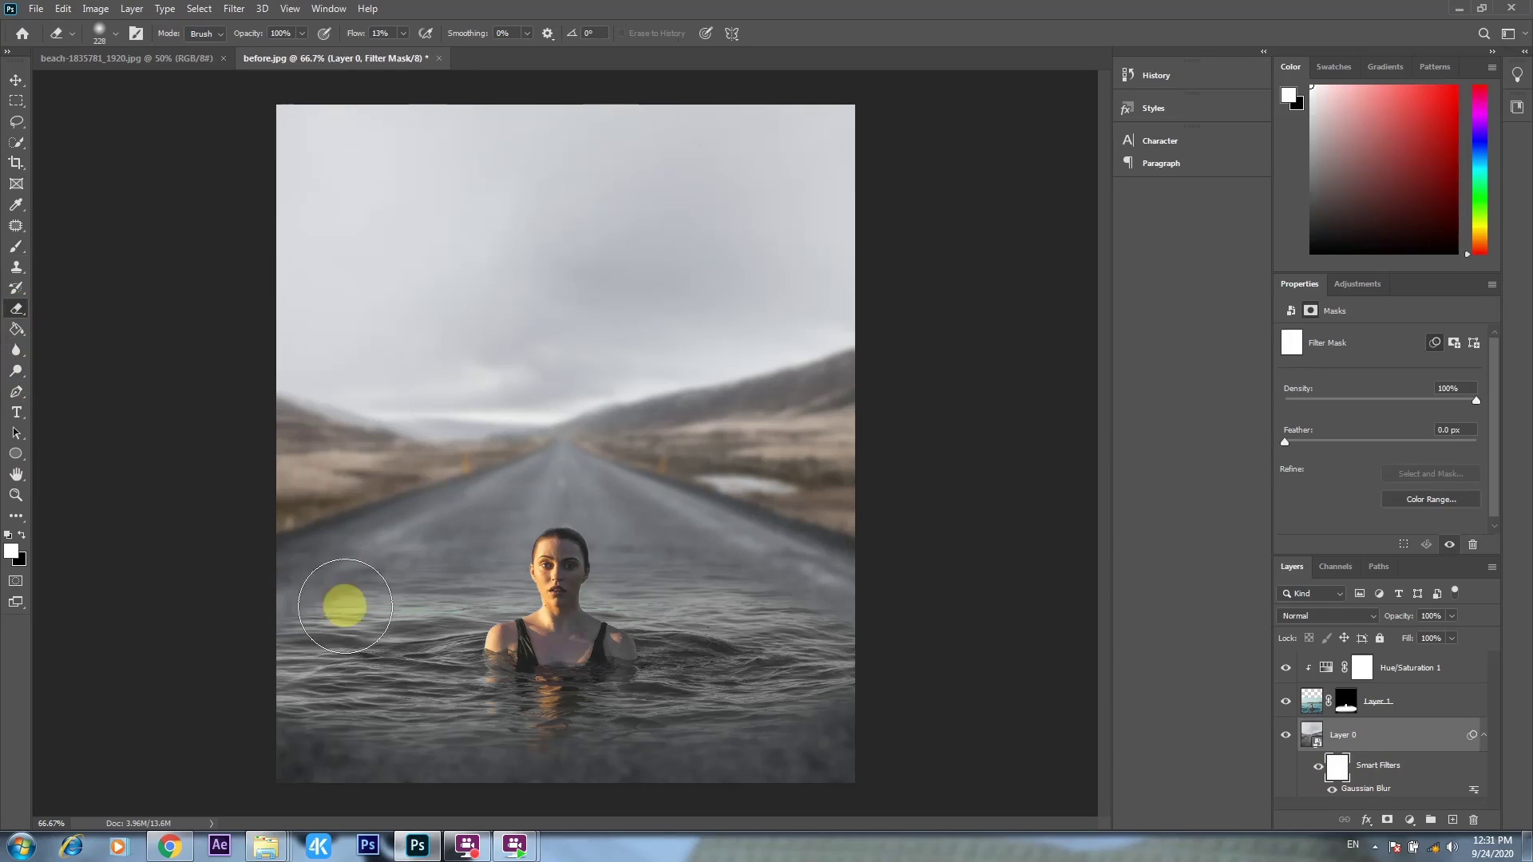
mouse_move(487, 755)
mouse_down()
mouse_move(428, 660)
mouse_move(415, 180)
mouse_up()
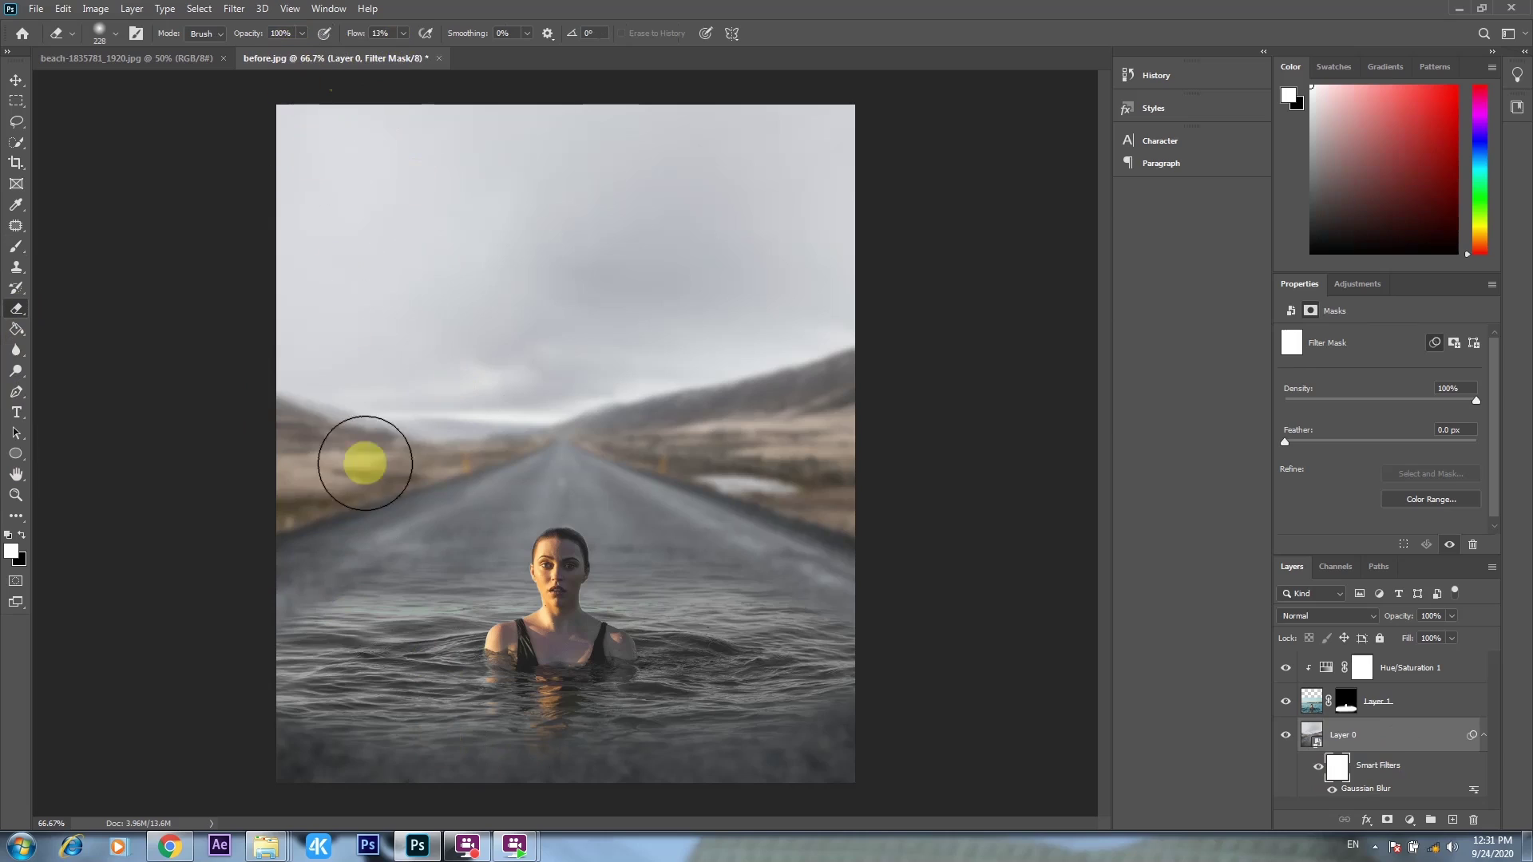
right_click(411, 631)
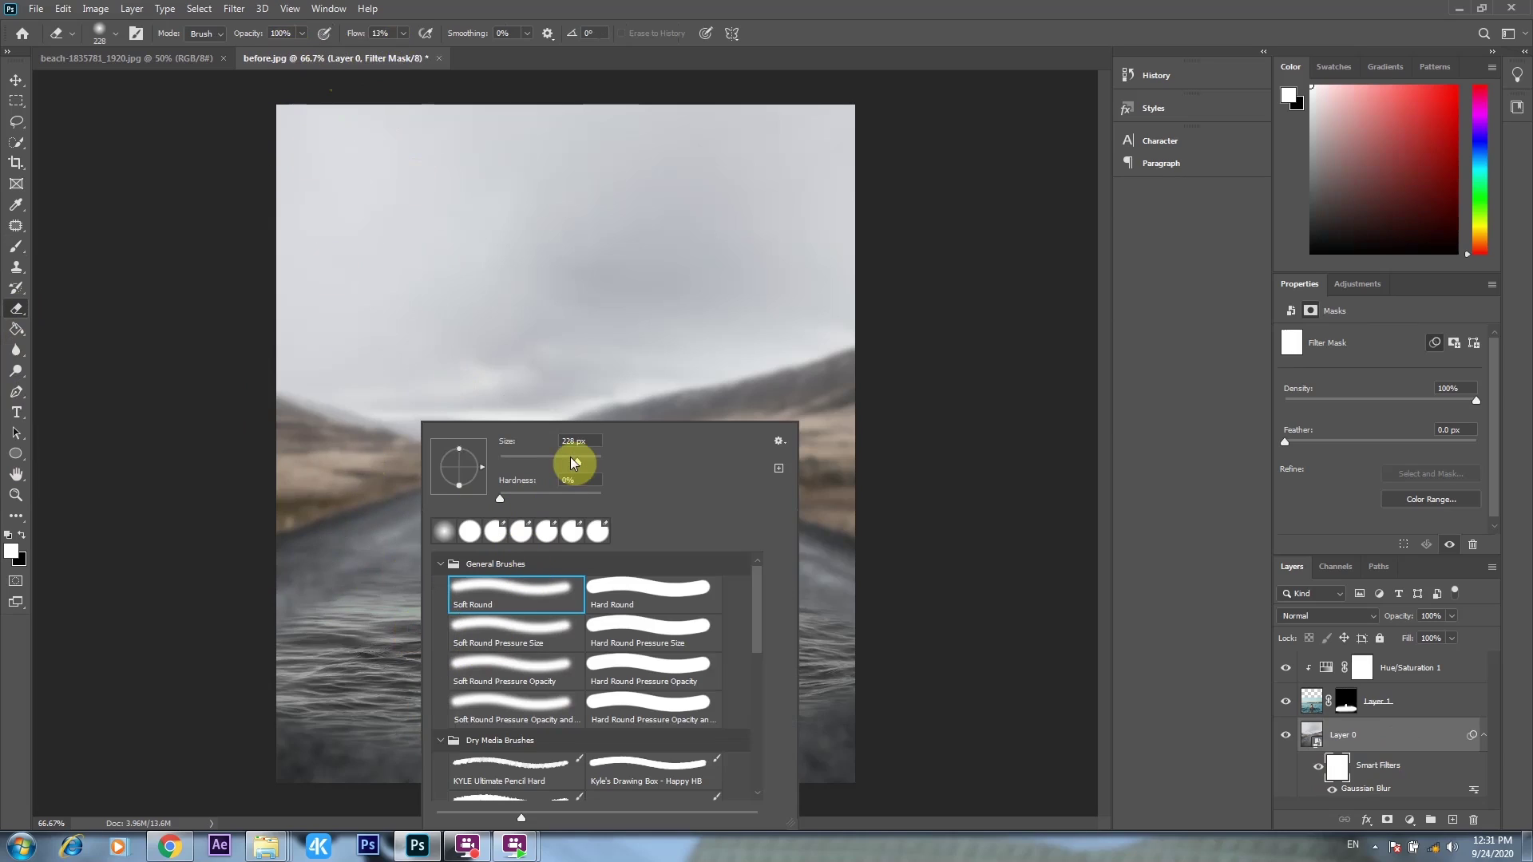
click(216, 595)
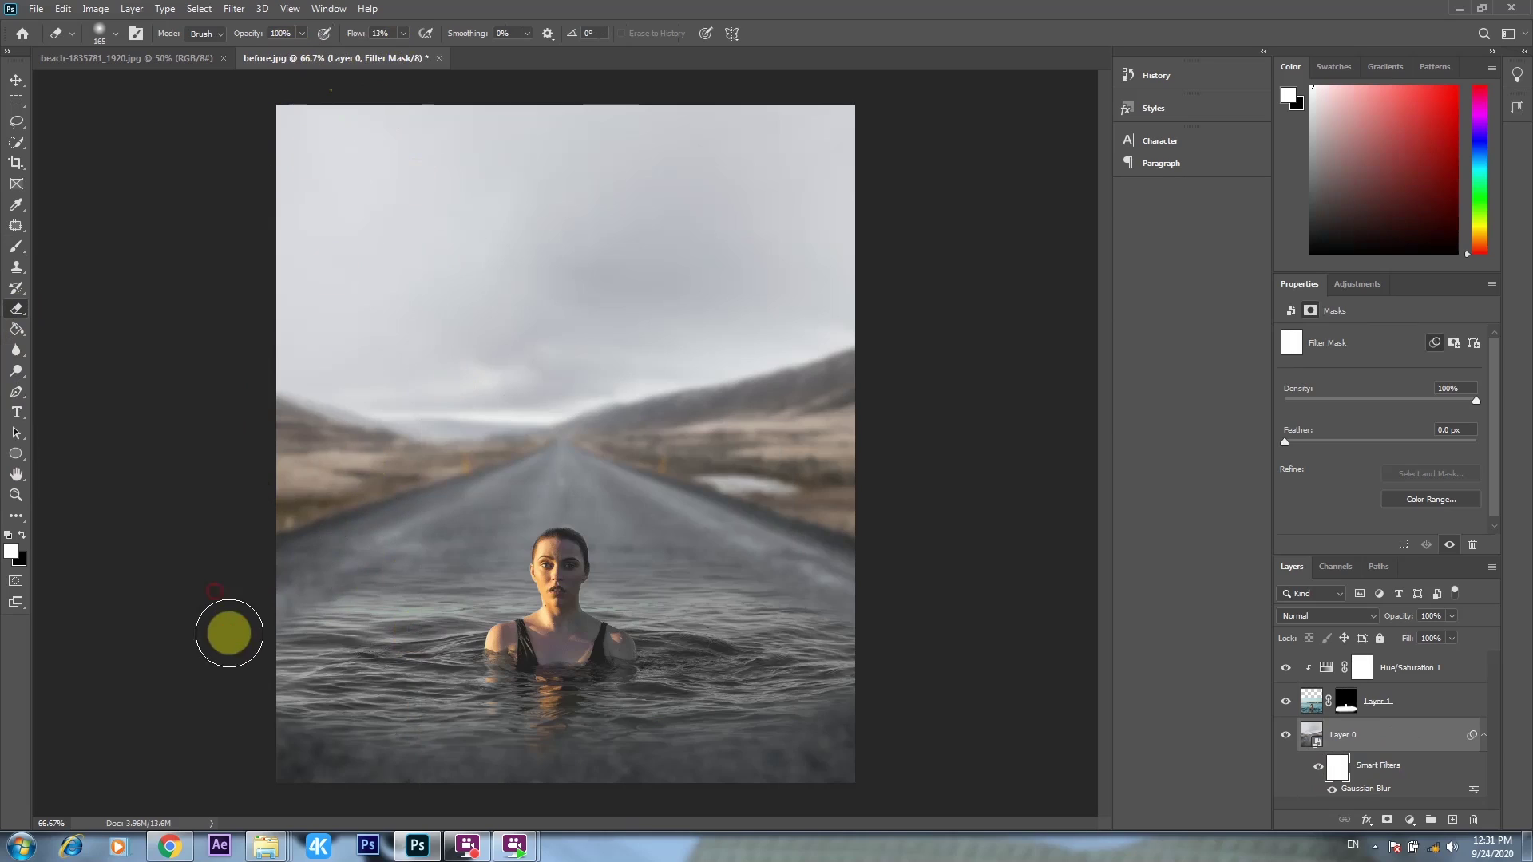
drag(284, 747, 888, 751)
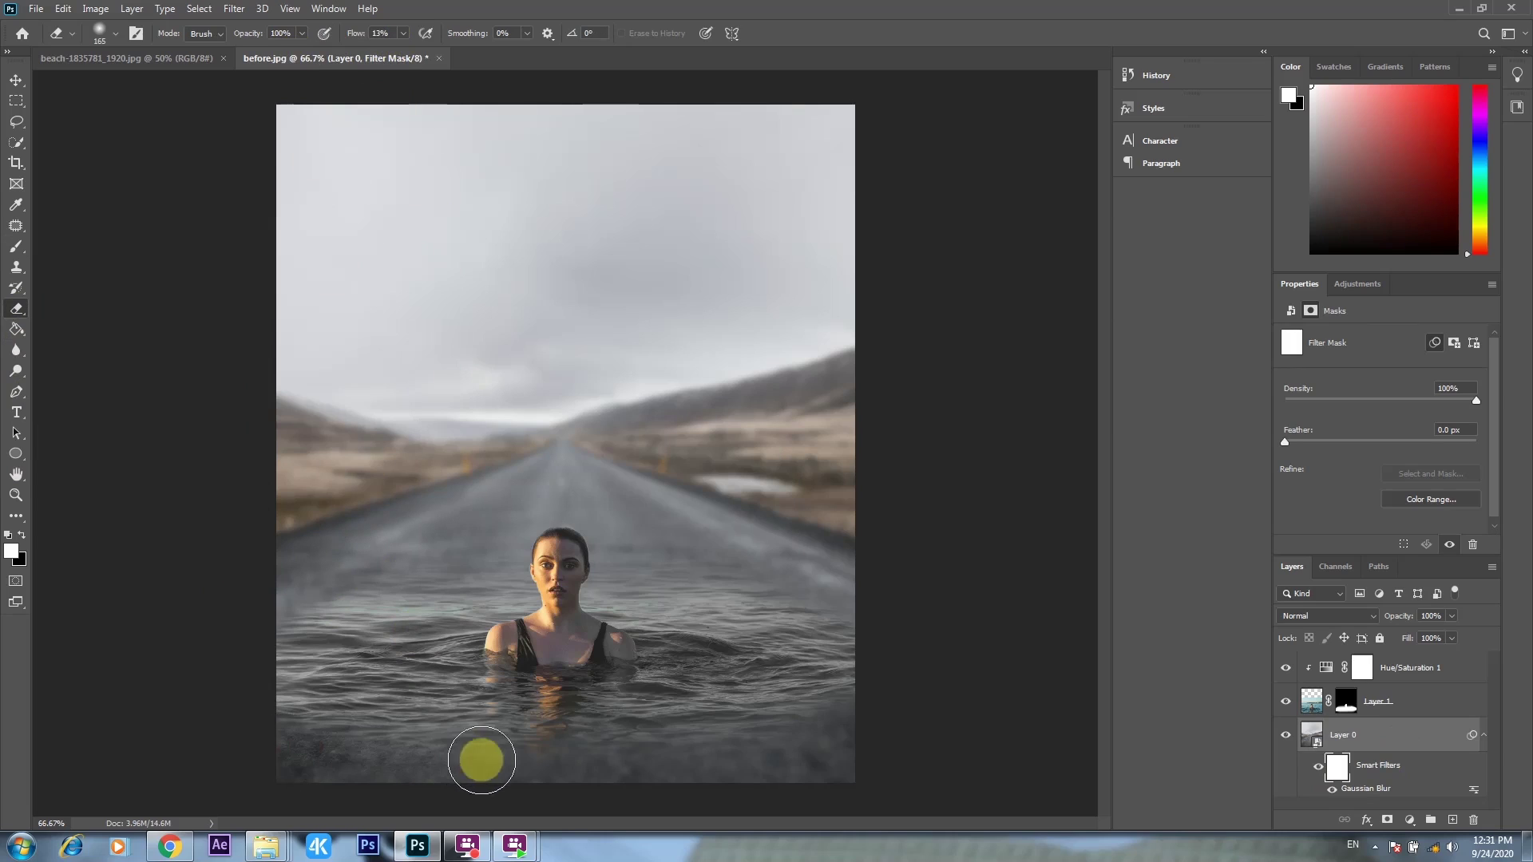
mouse_move(883, 737)
mouse_down()
mouse_move(177, 756)
mouse_move(855, 719)
mouse_move(14, 724)
mouse_move(360, 811)
mouse_move(439, 746)
mouse_move(968, 751)
mouse_move(1045, 730)
mouse_up()
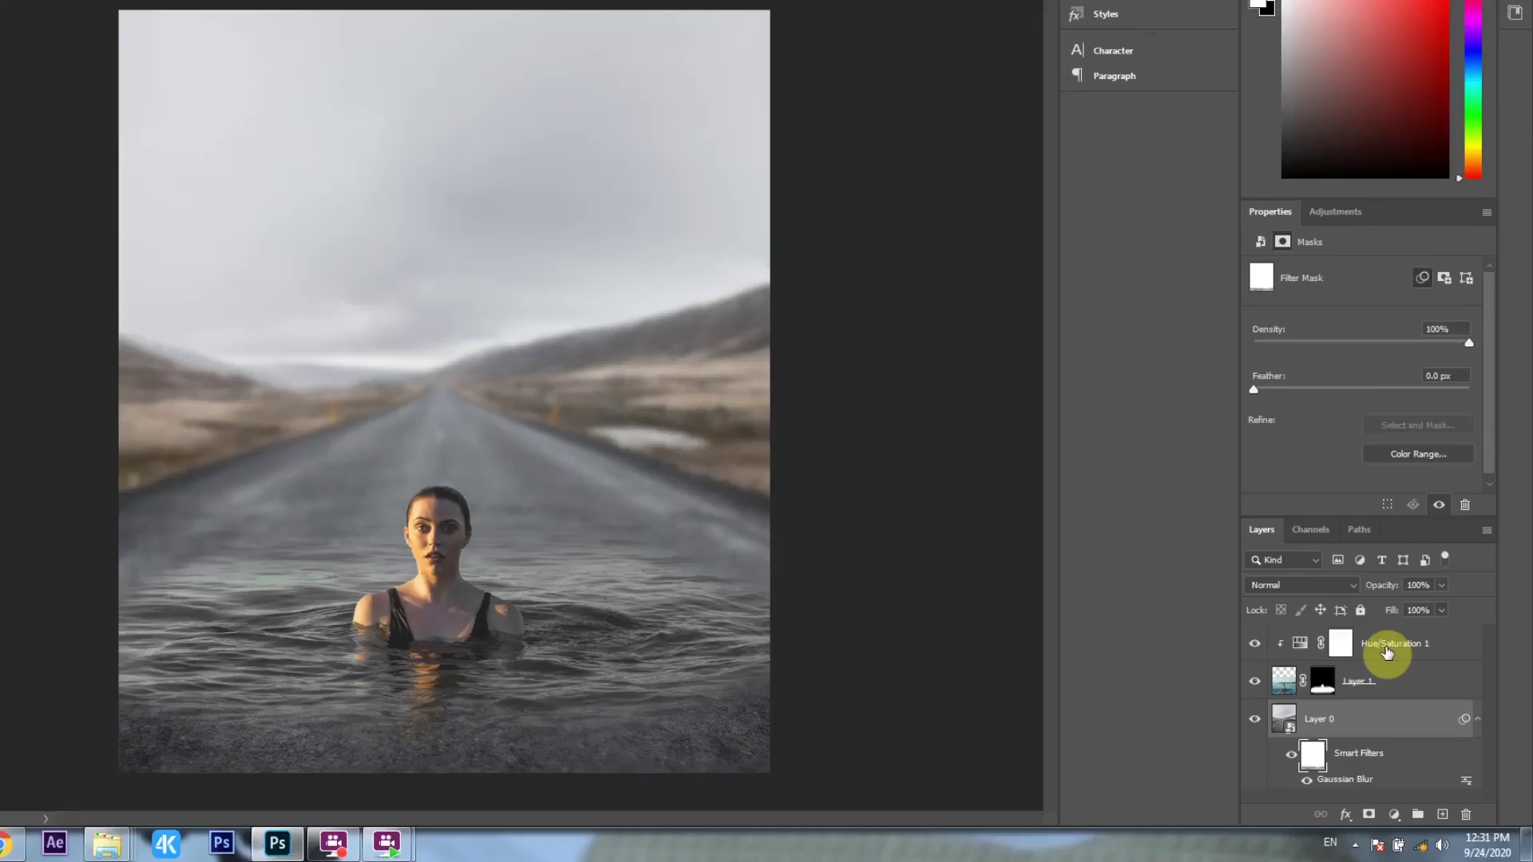
- Add a new Layer 2 above Hue/Saturation 1 and fill it with solid black
click(1403, 679)
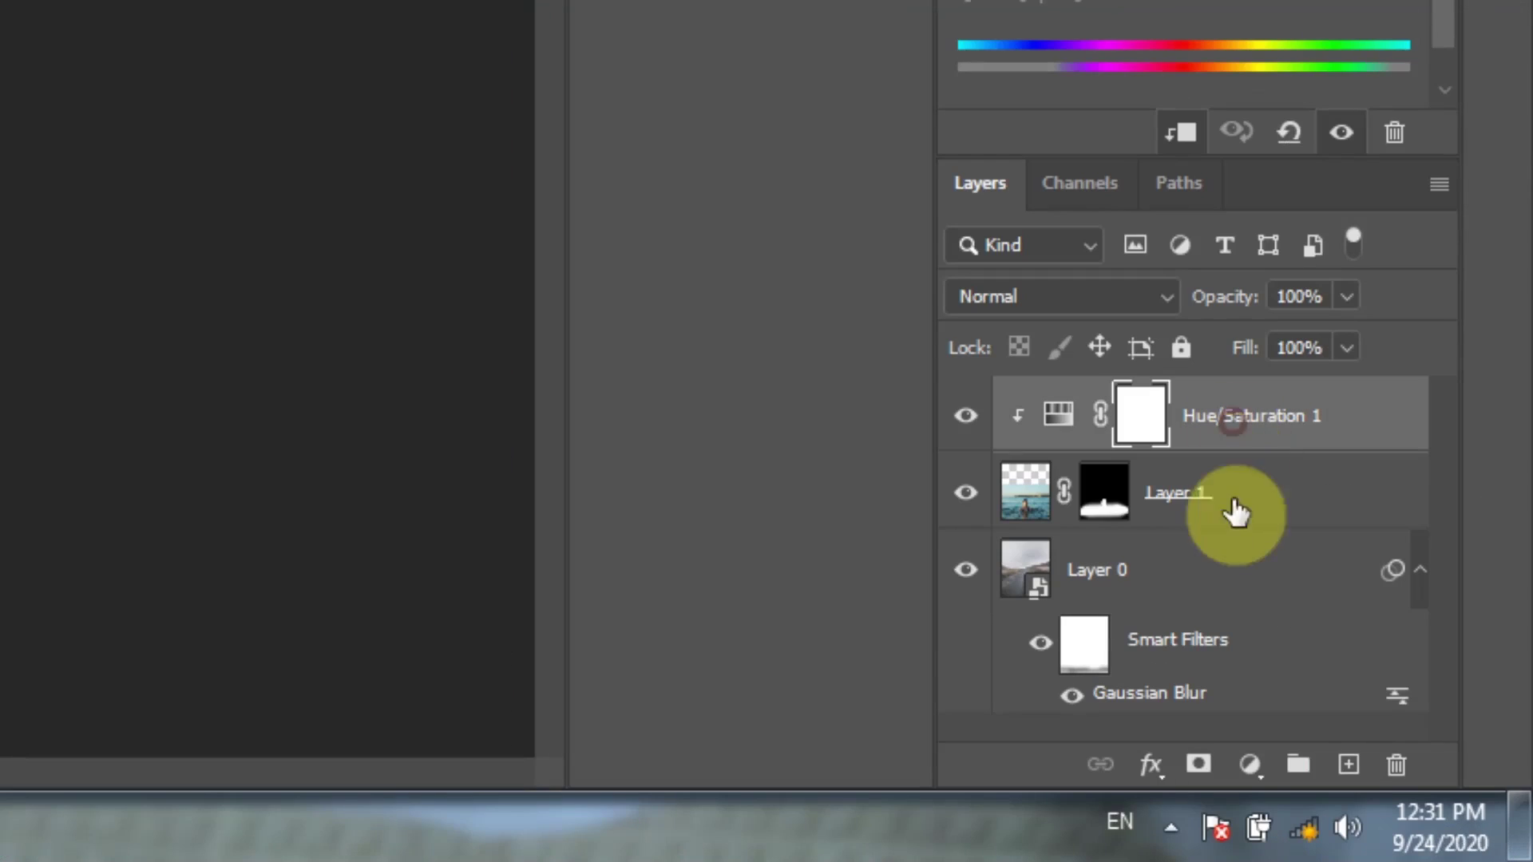
click(1348, 773)
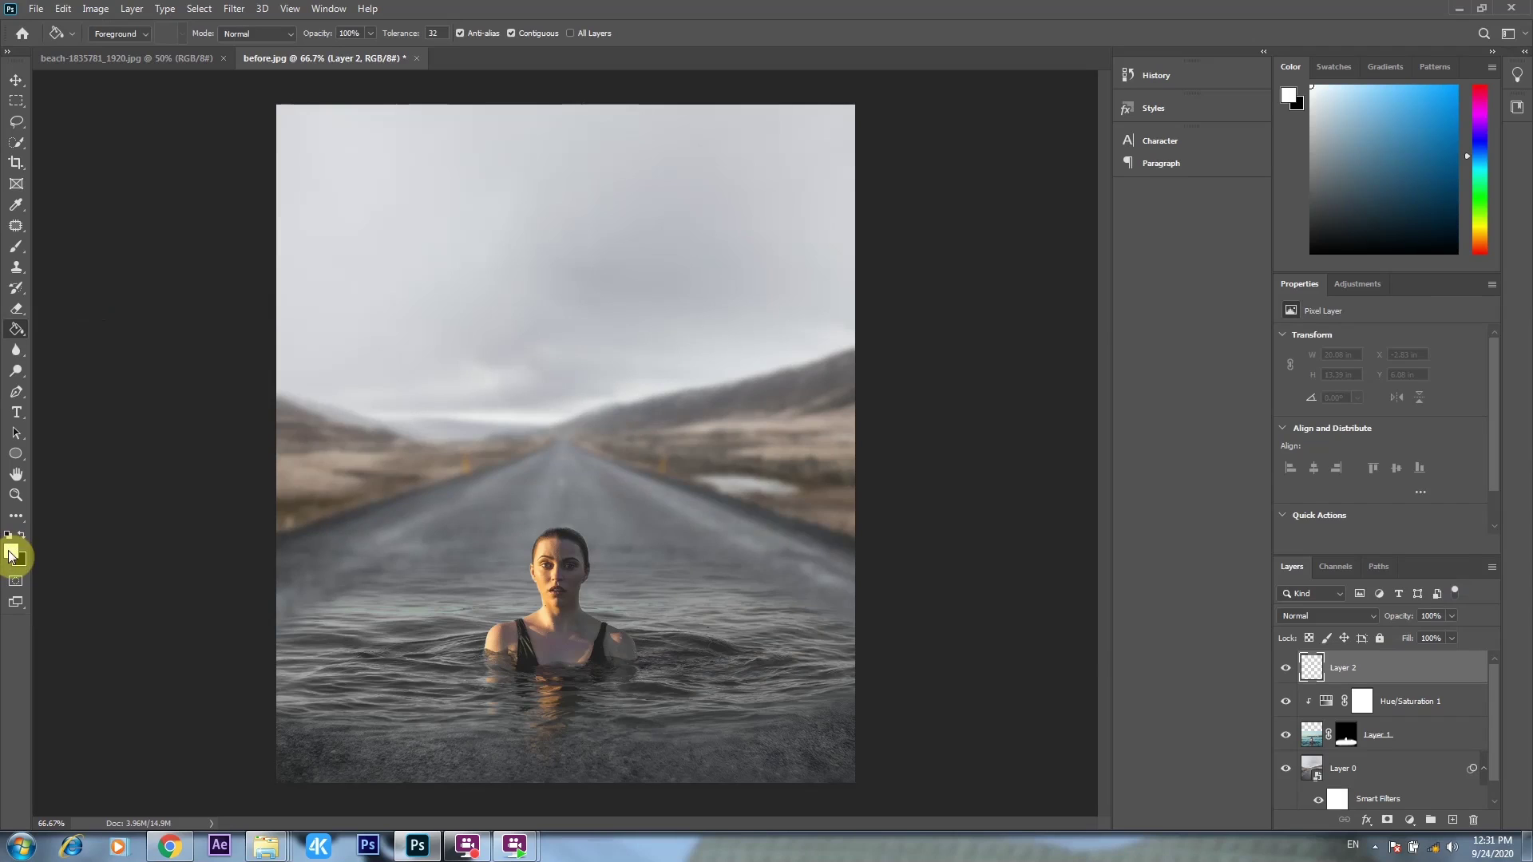
click(12, 551)
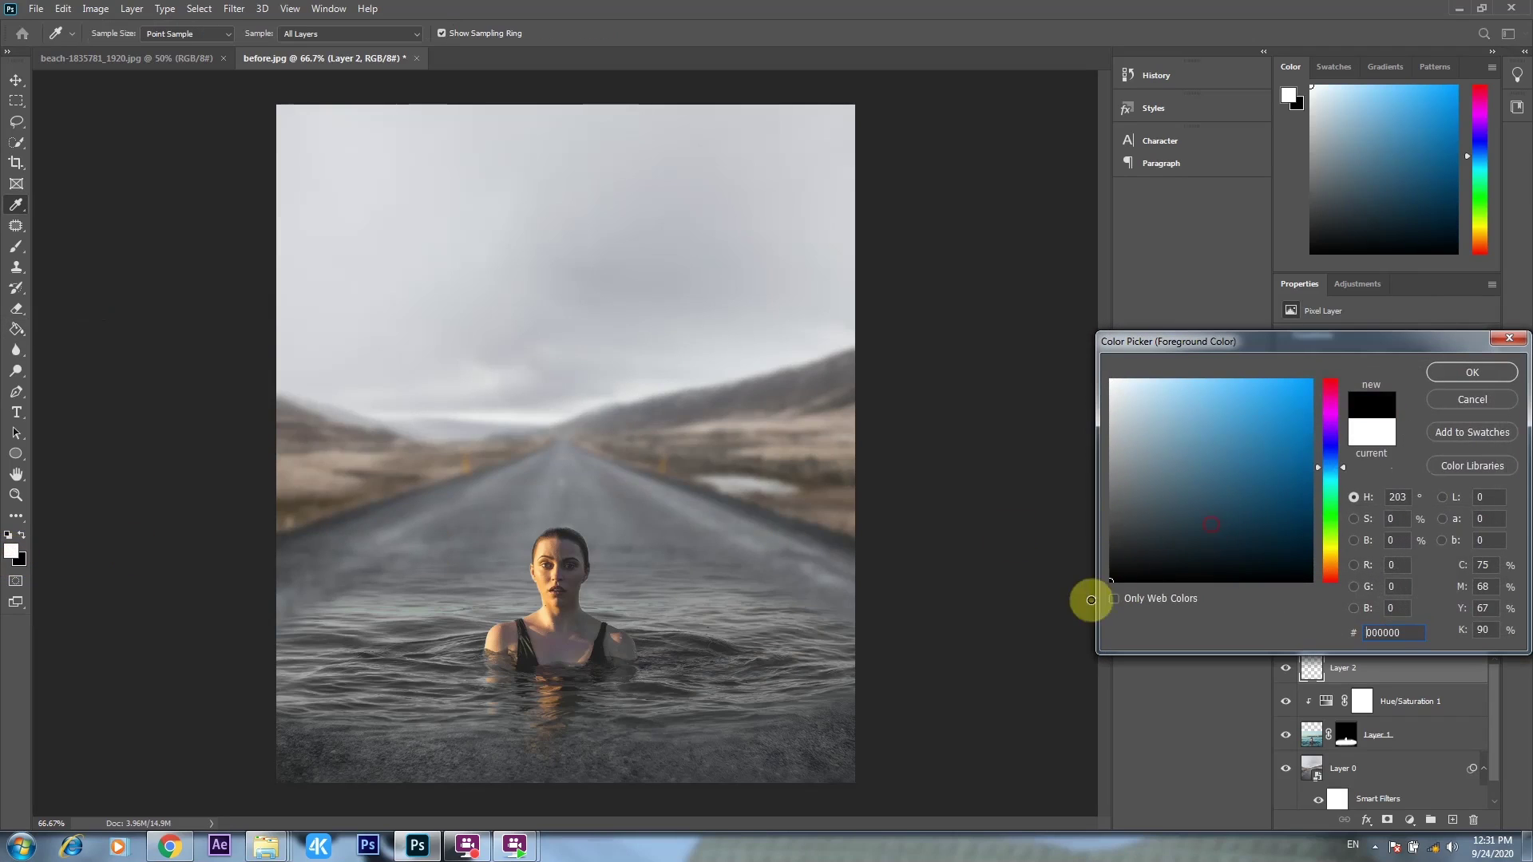
click(1462, 370)
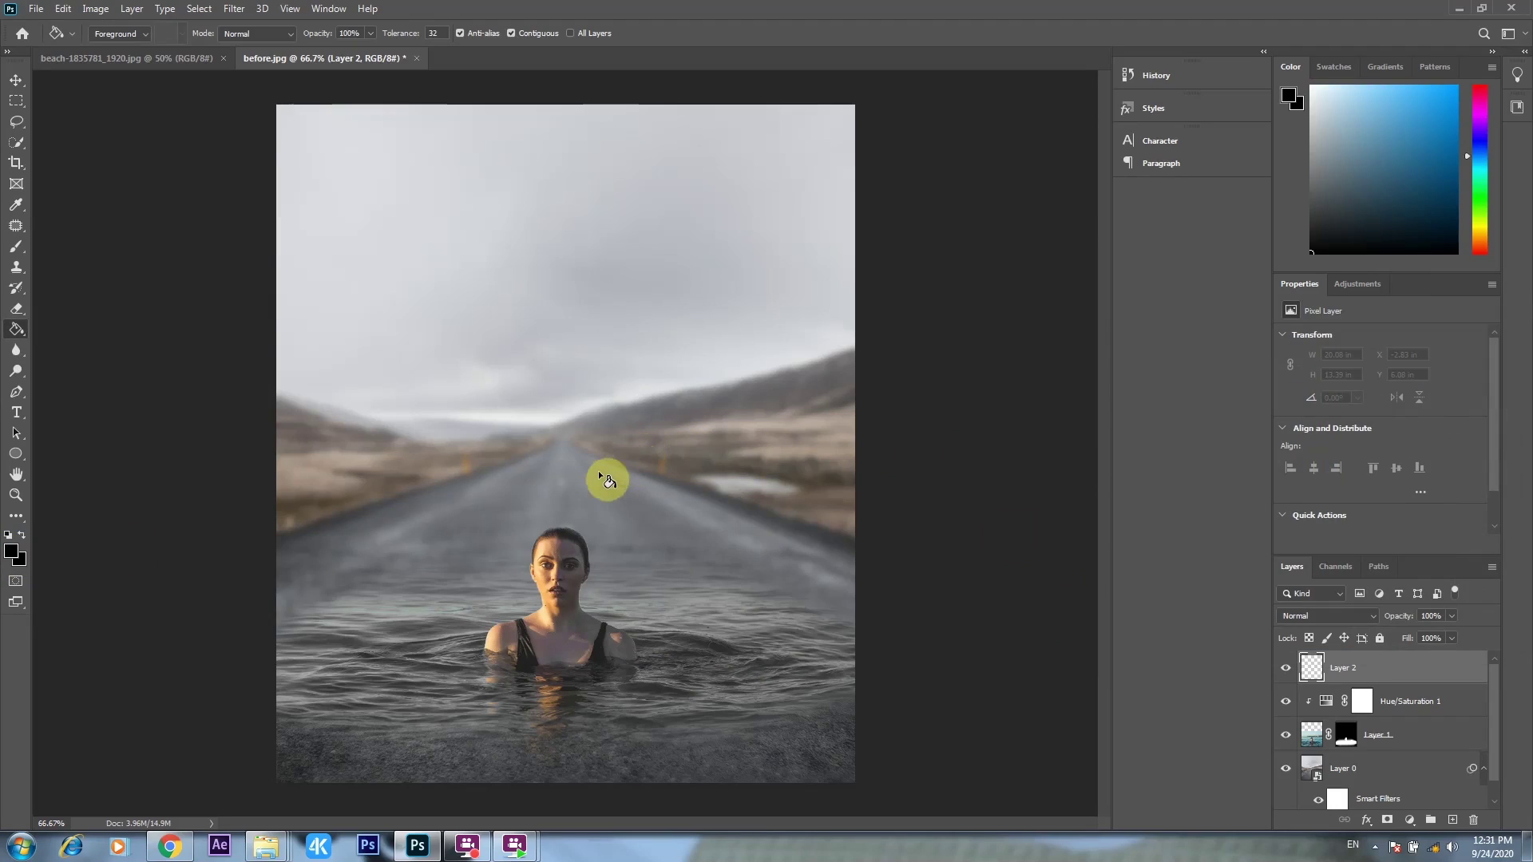
click(574, 447)
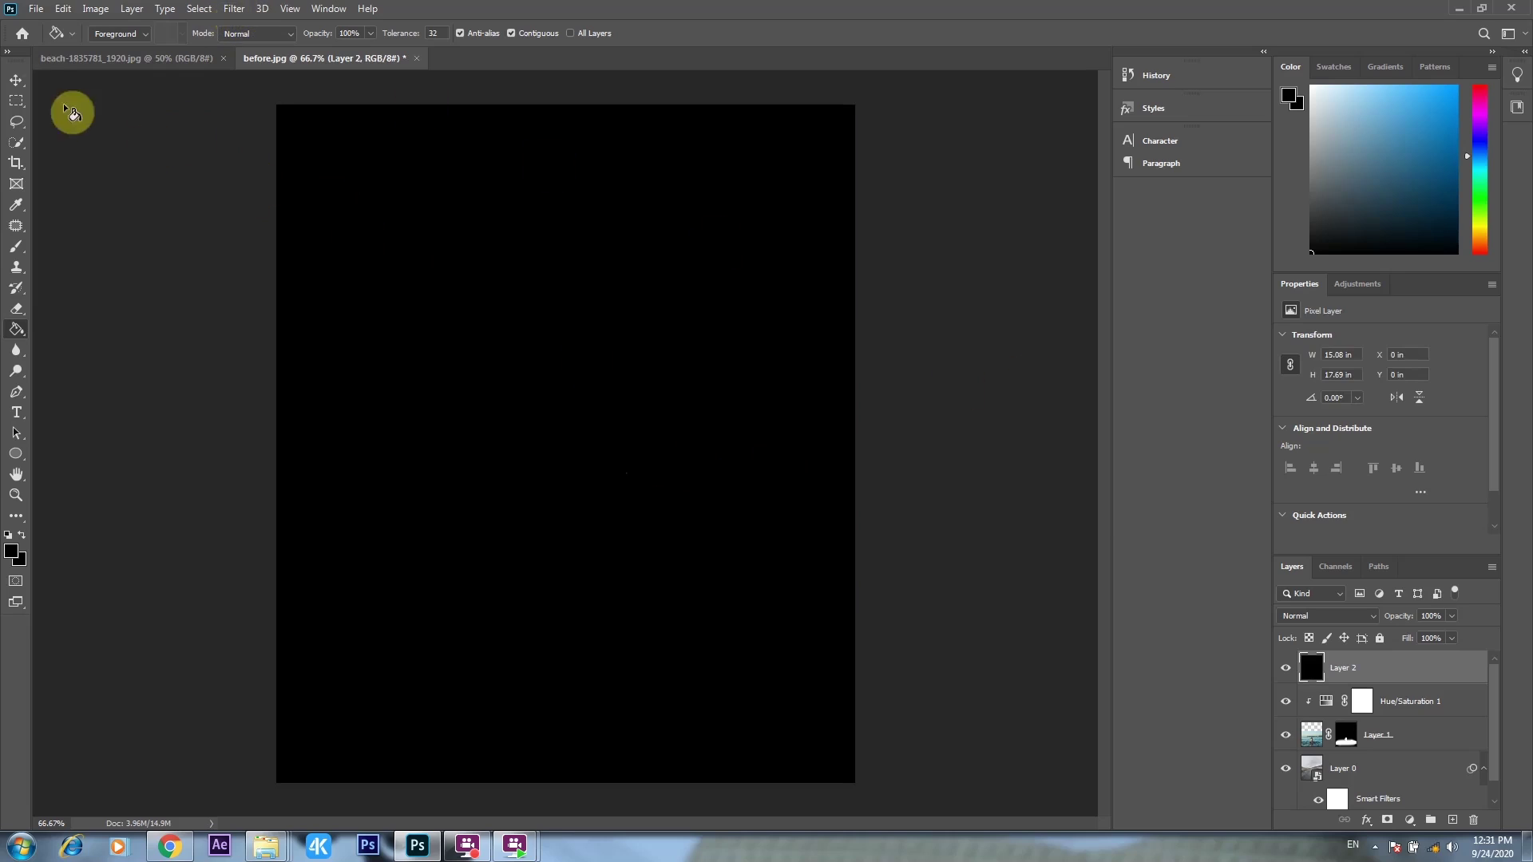
click(16, 80)
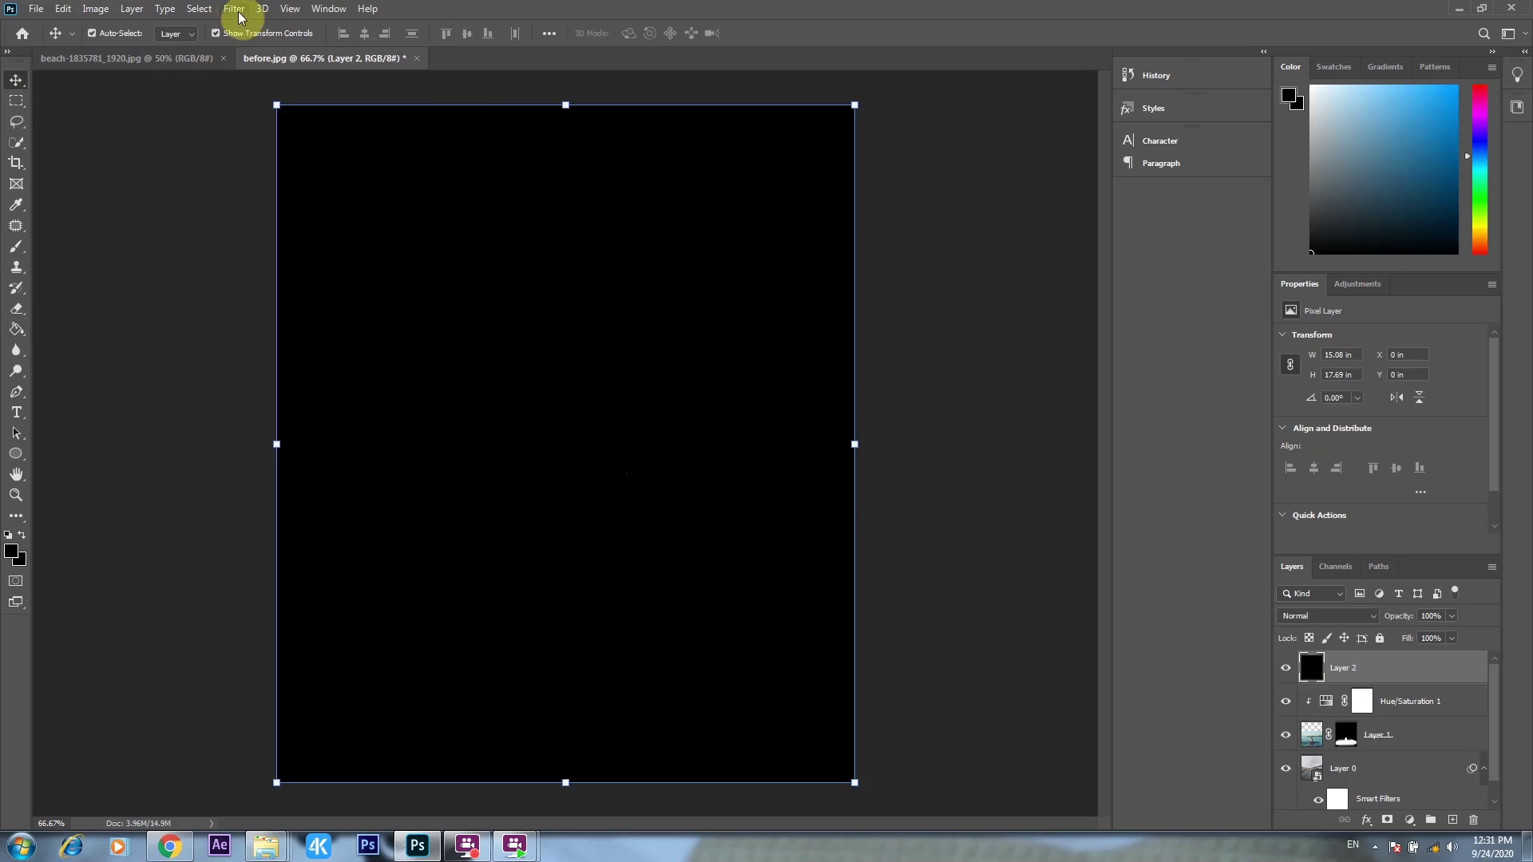
- Render a Lens Flare onto the black Layer 2
click(234, 9)
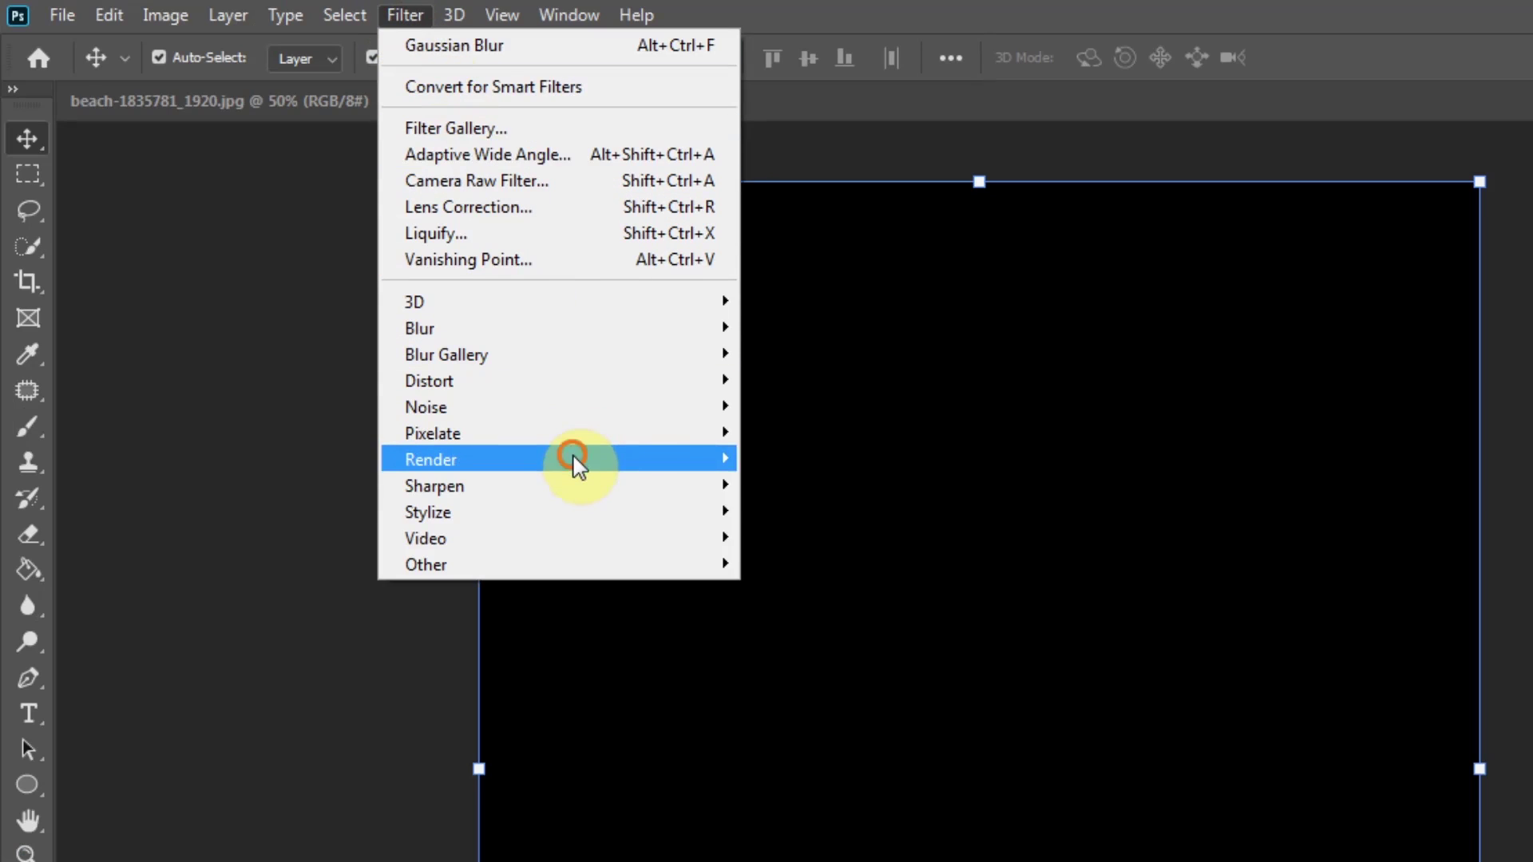
mouse_move(431, 460)
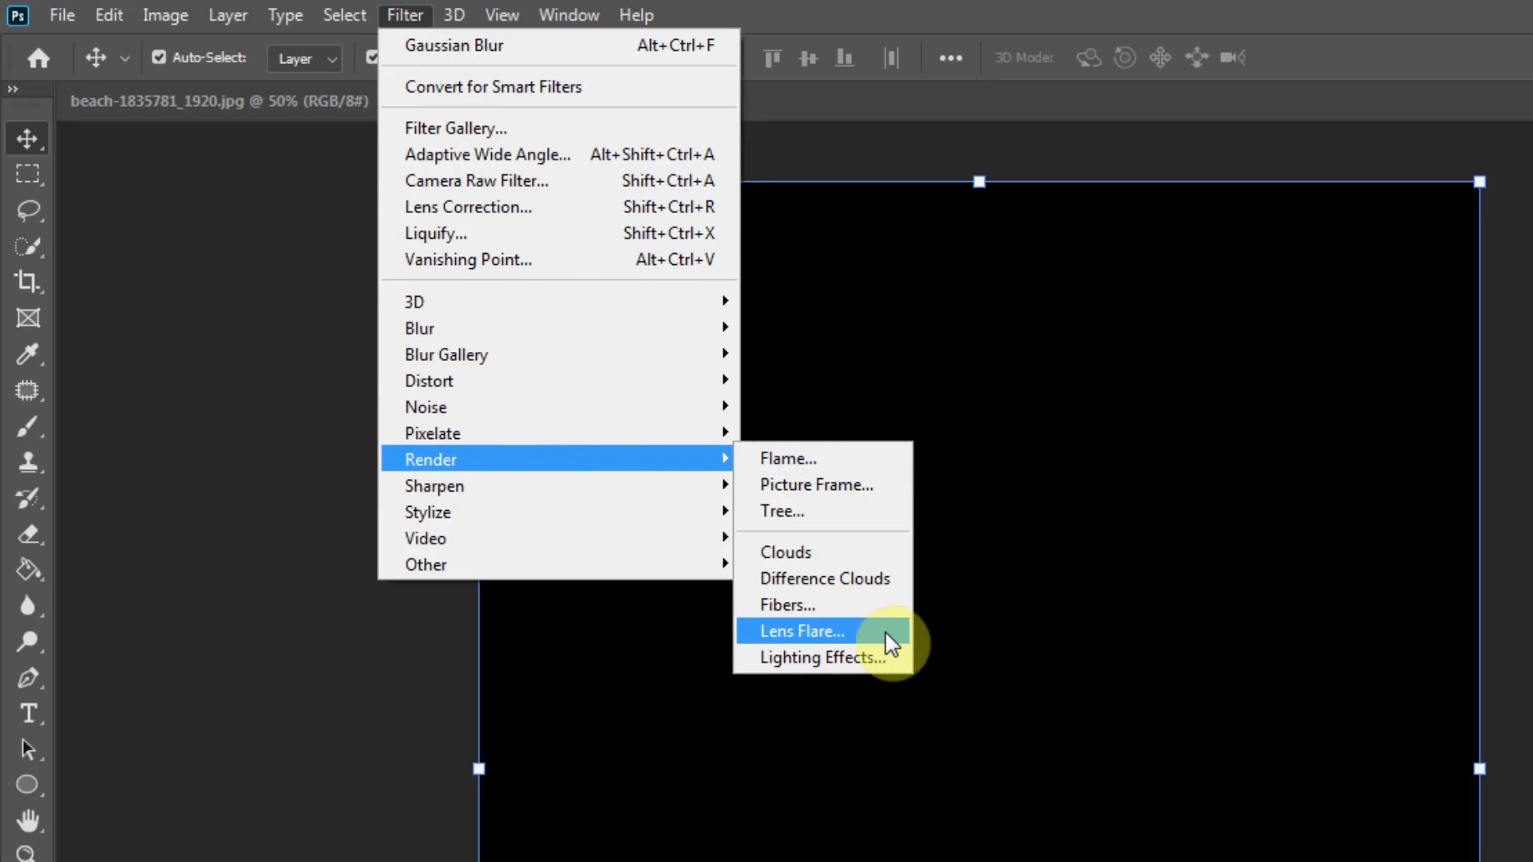
click(887, 636)
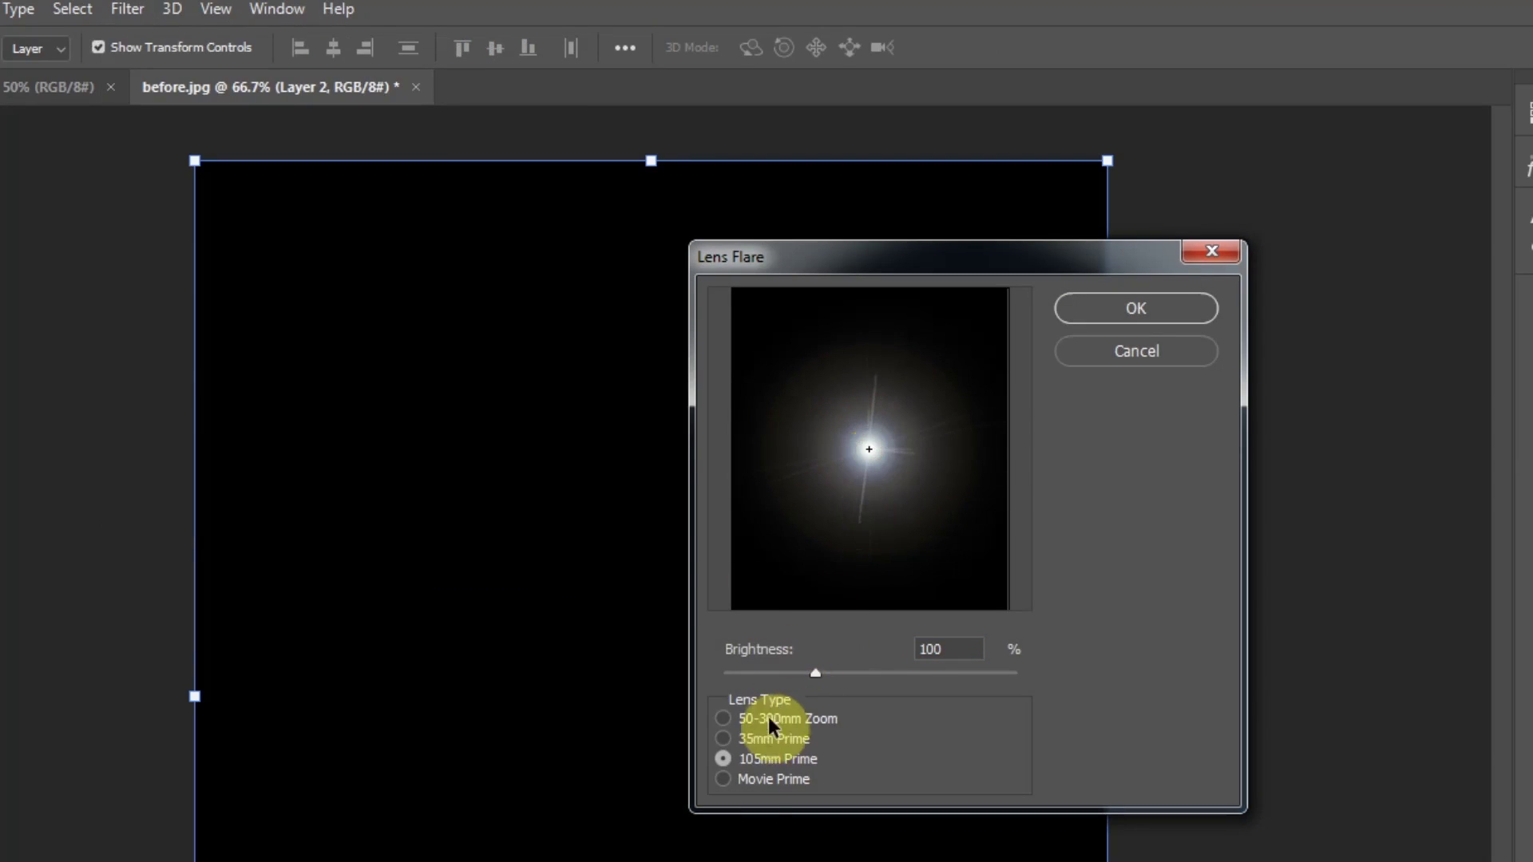
click(765, 766)
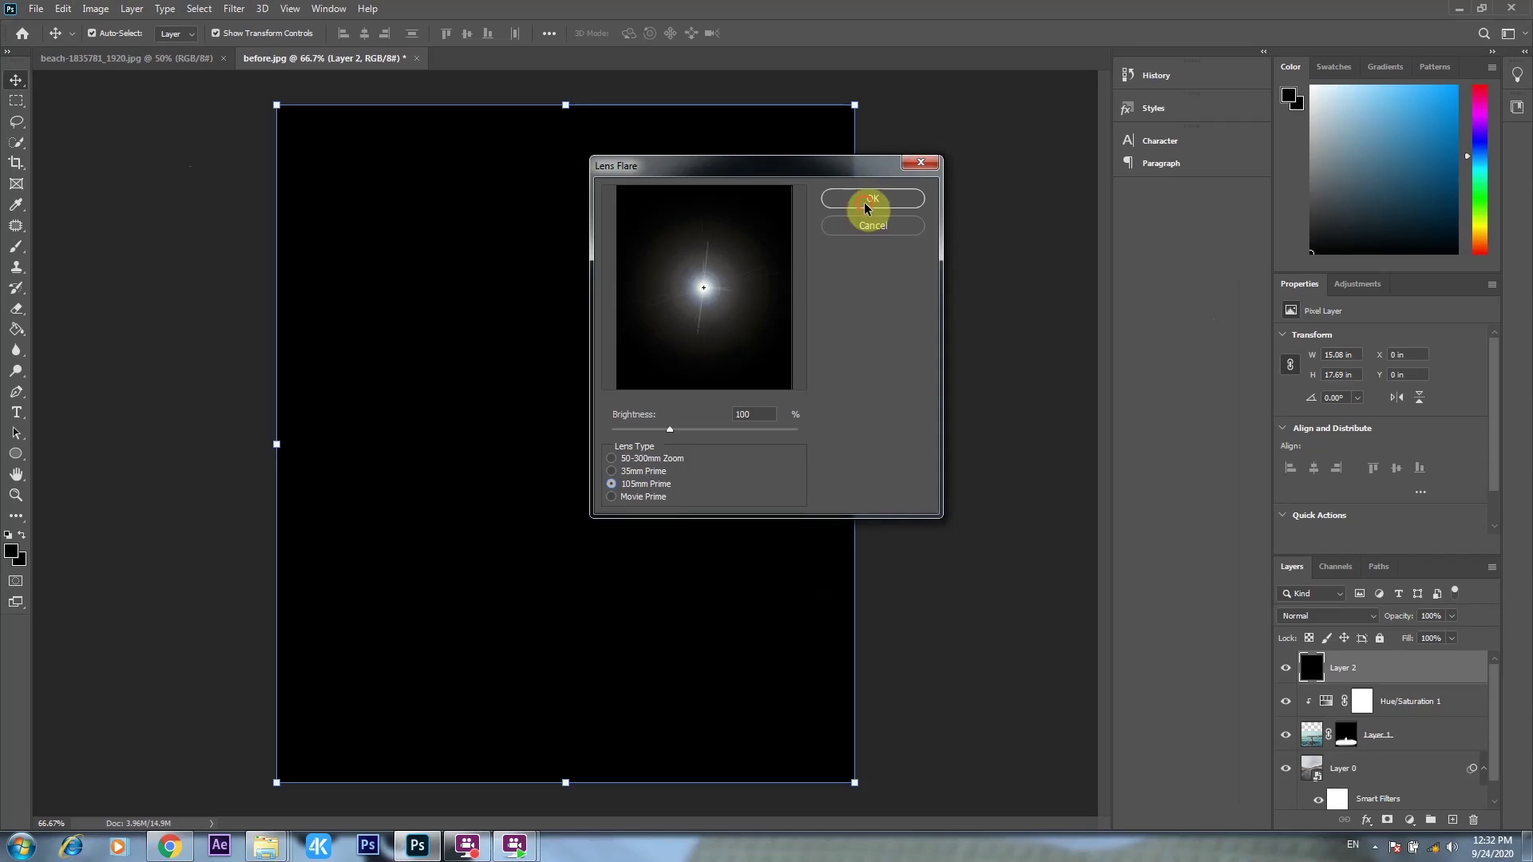
click(866, 208)
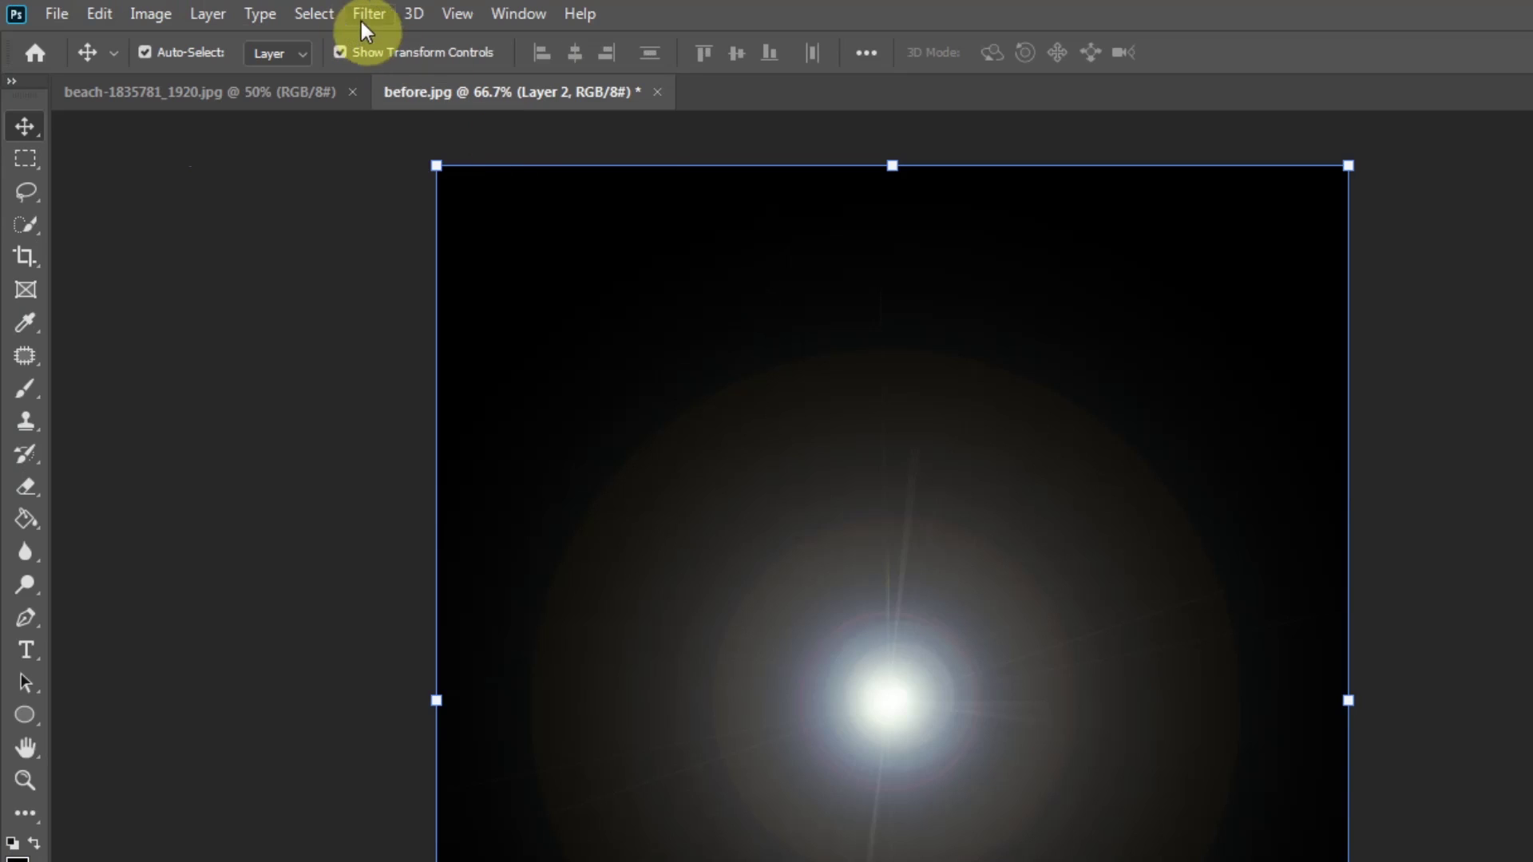
- Soften the flare with Gaussian Blur, set it to Screen blend mode, and move it left
click(361, 21)
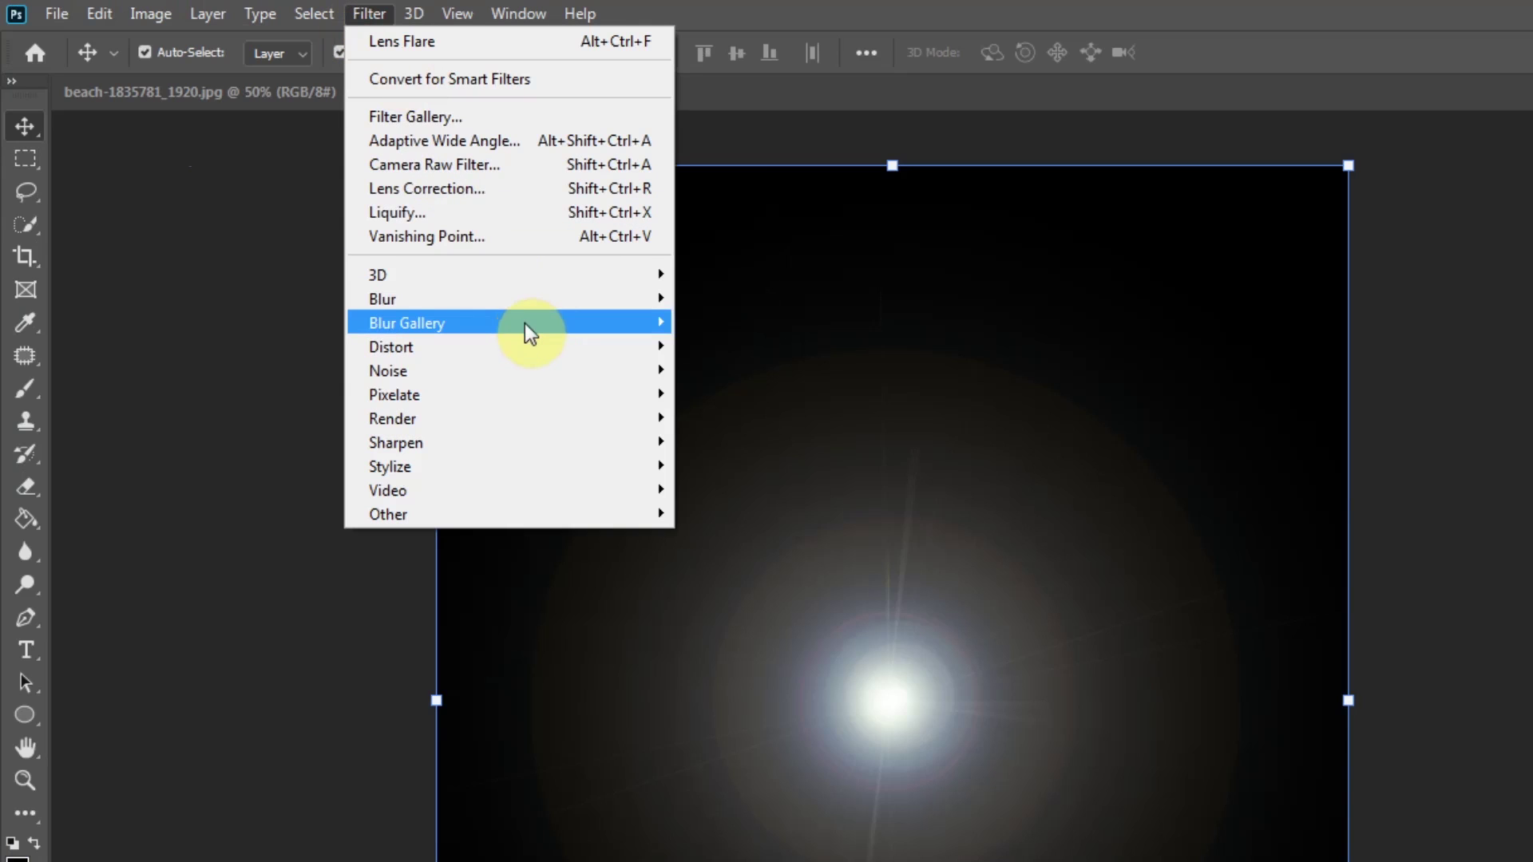
mouse_move(503, 299)
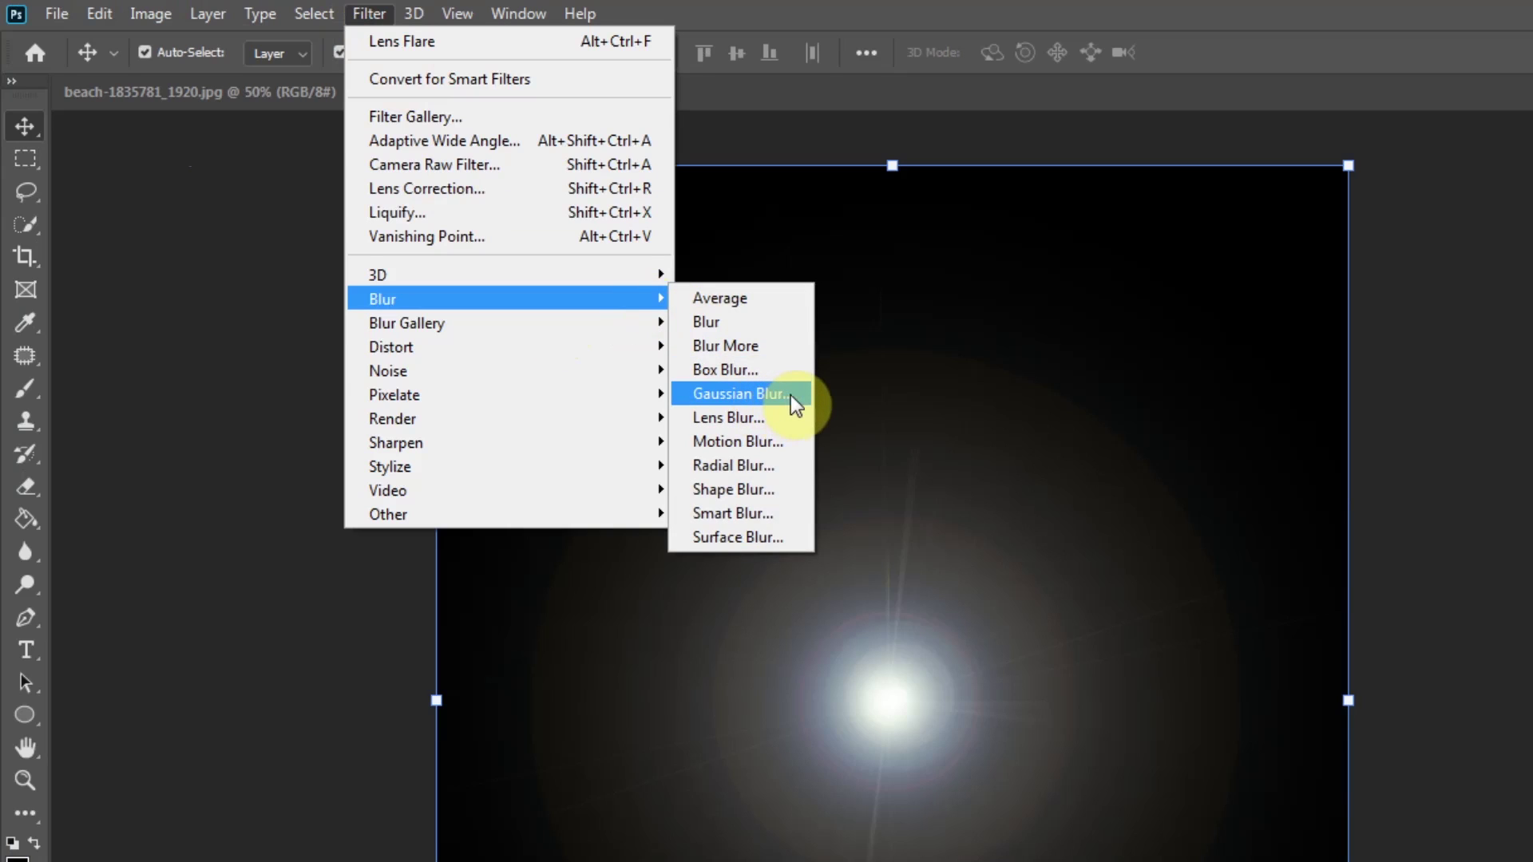
click(791, 395)
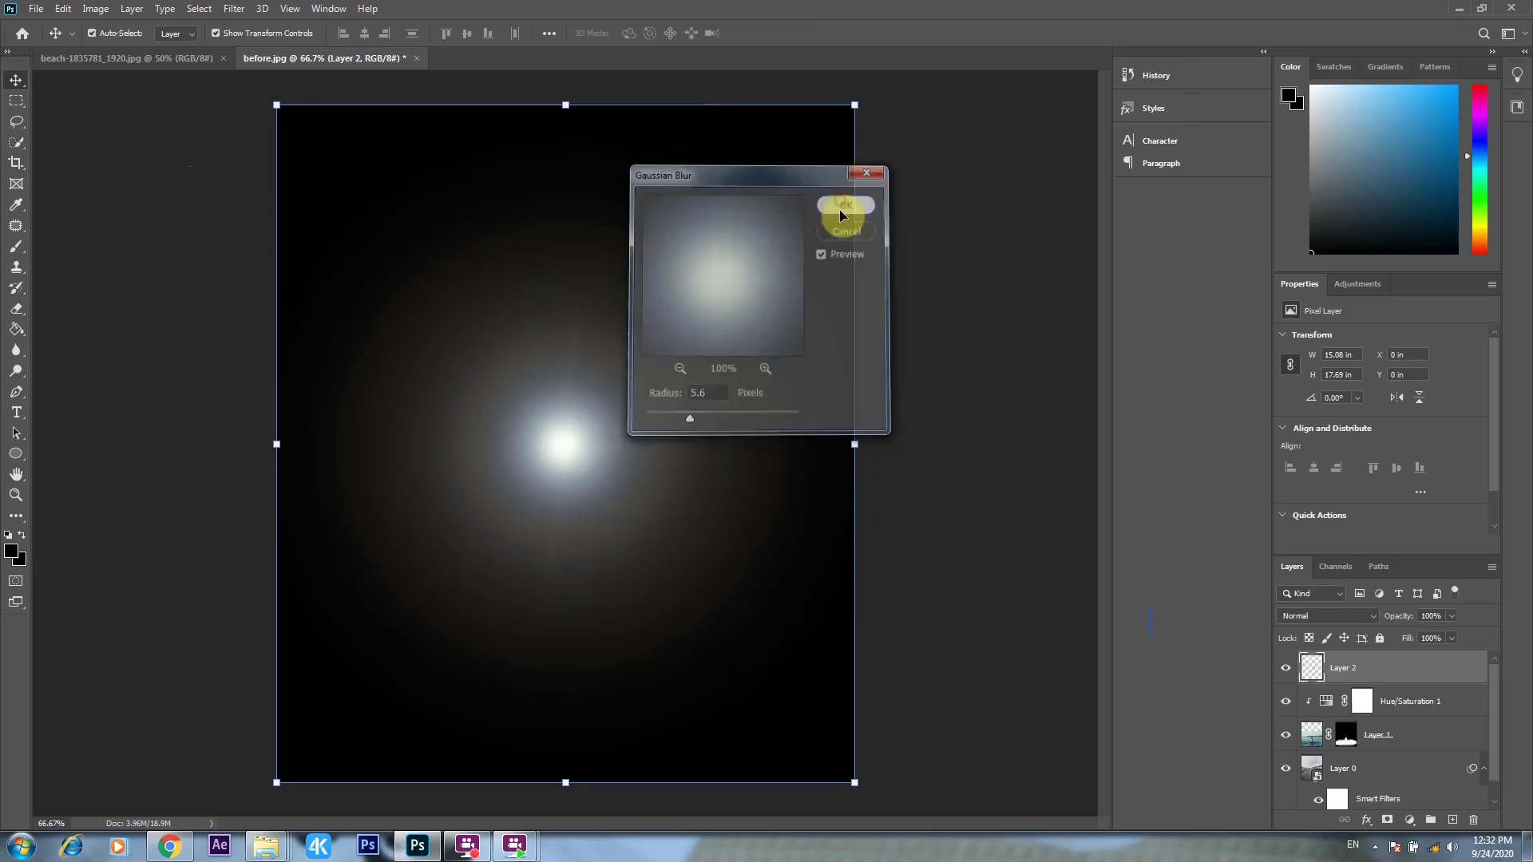
click(1329, 320)
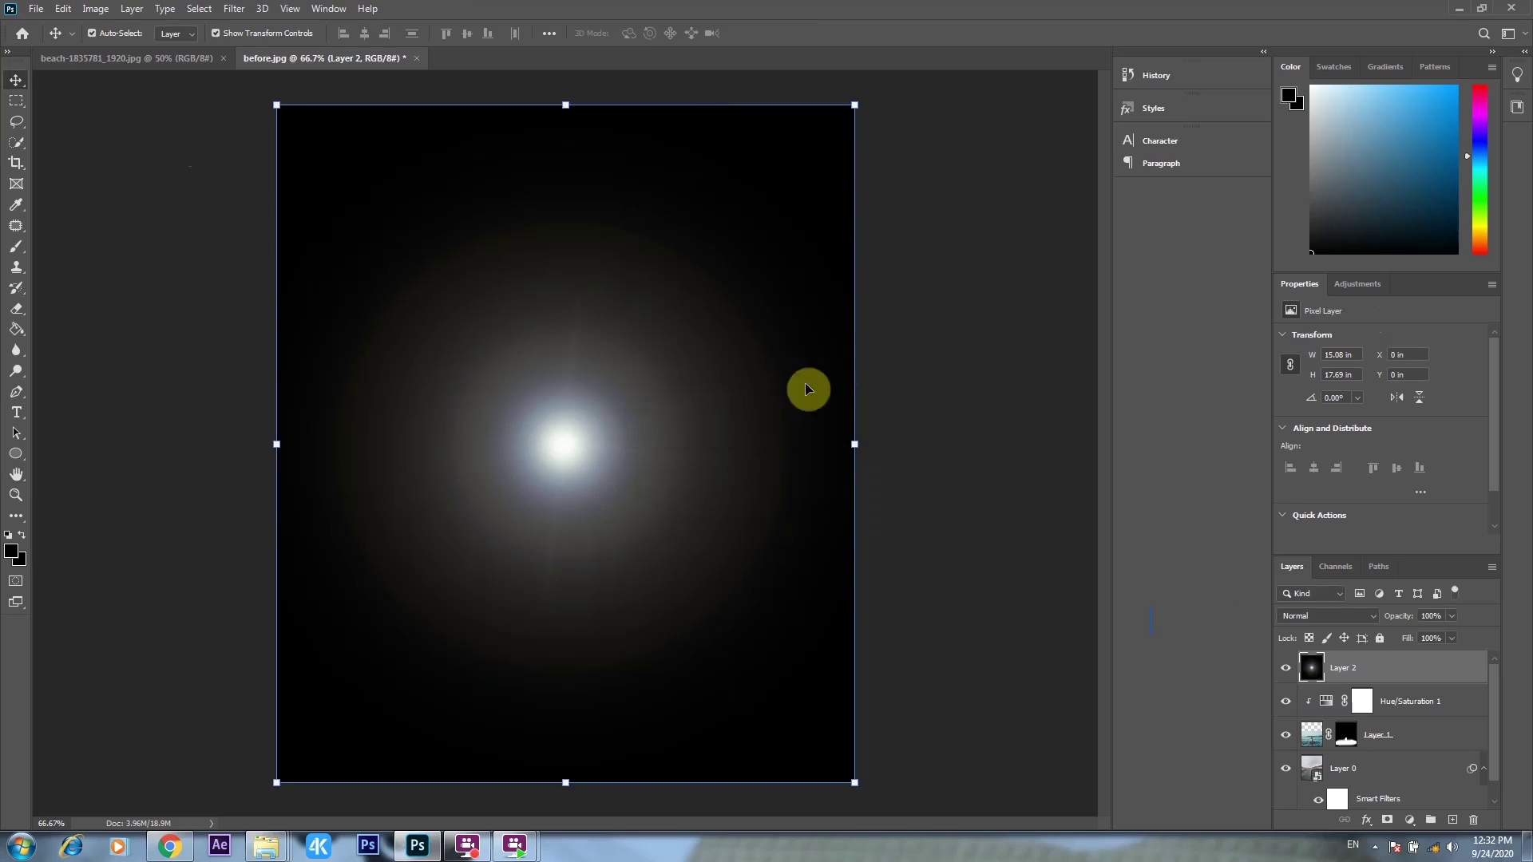
click(1374, 615)
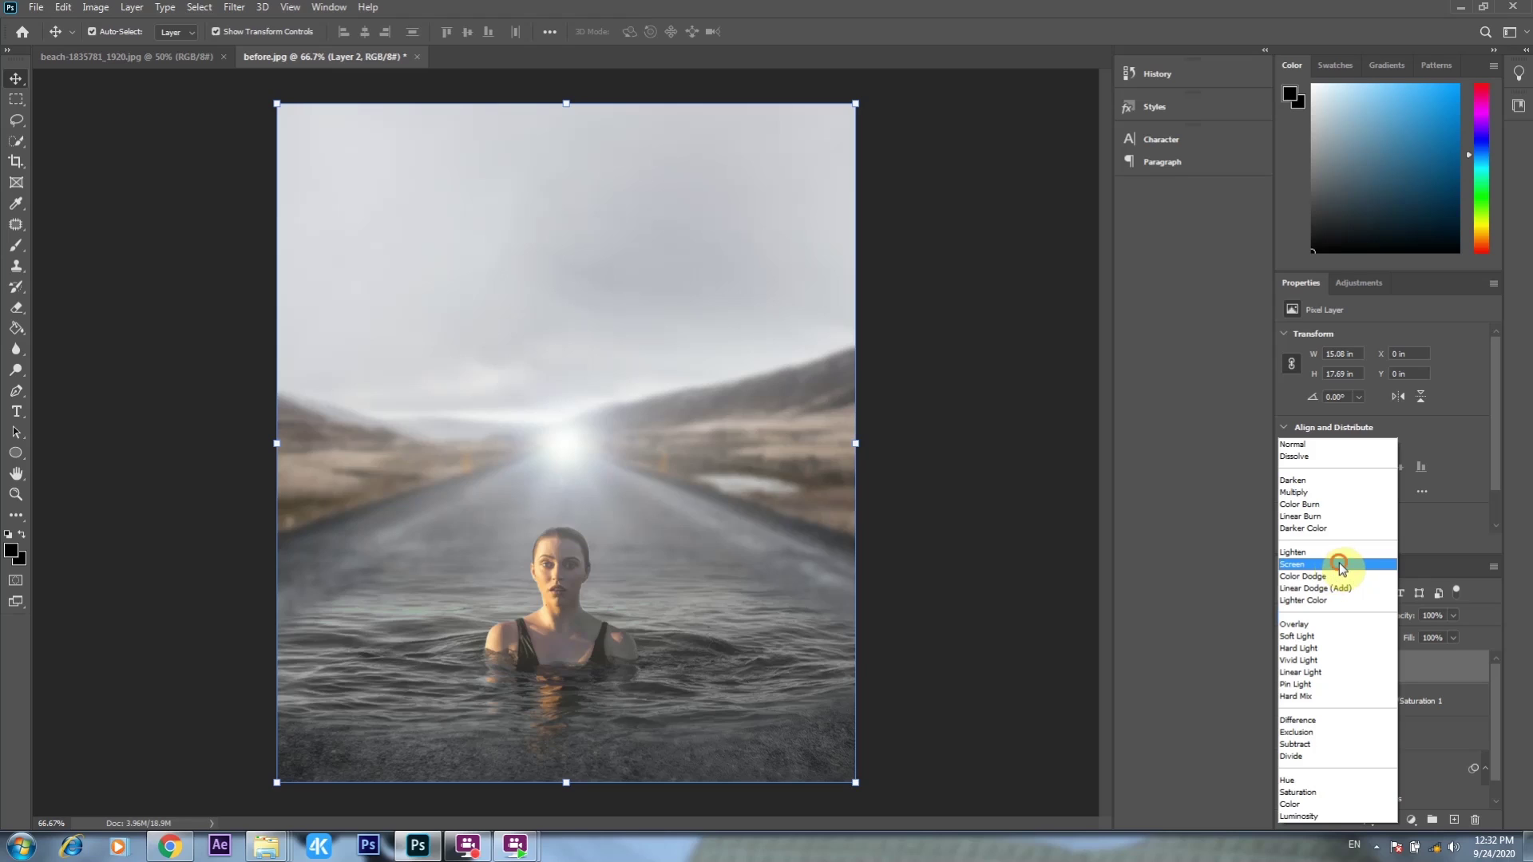
click(1341, 567)
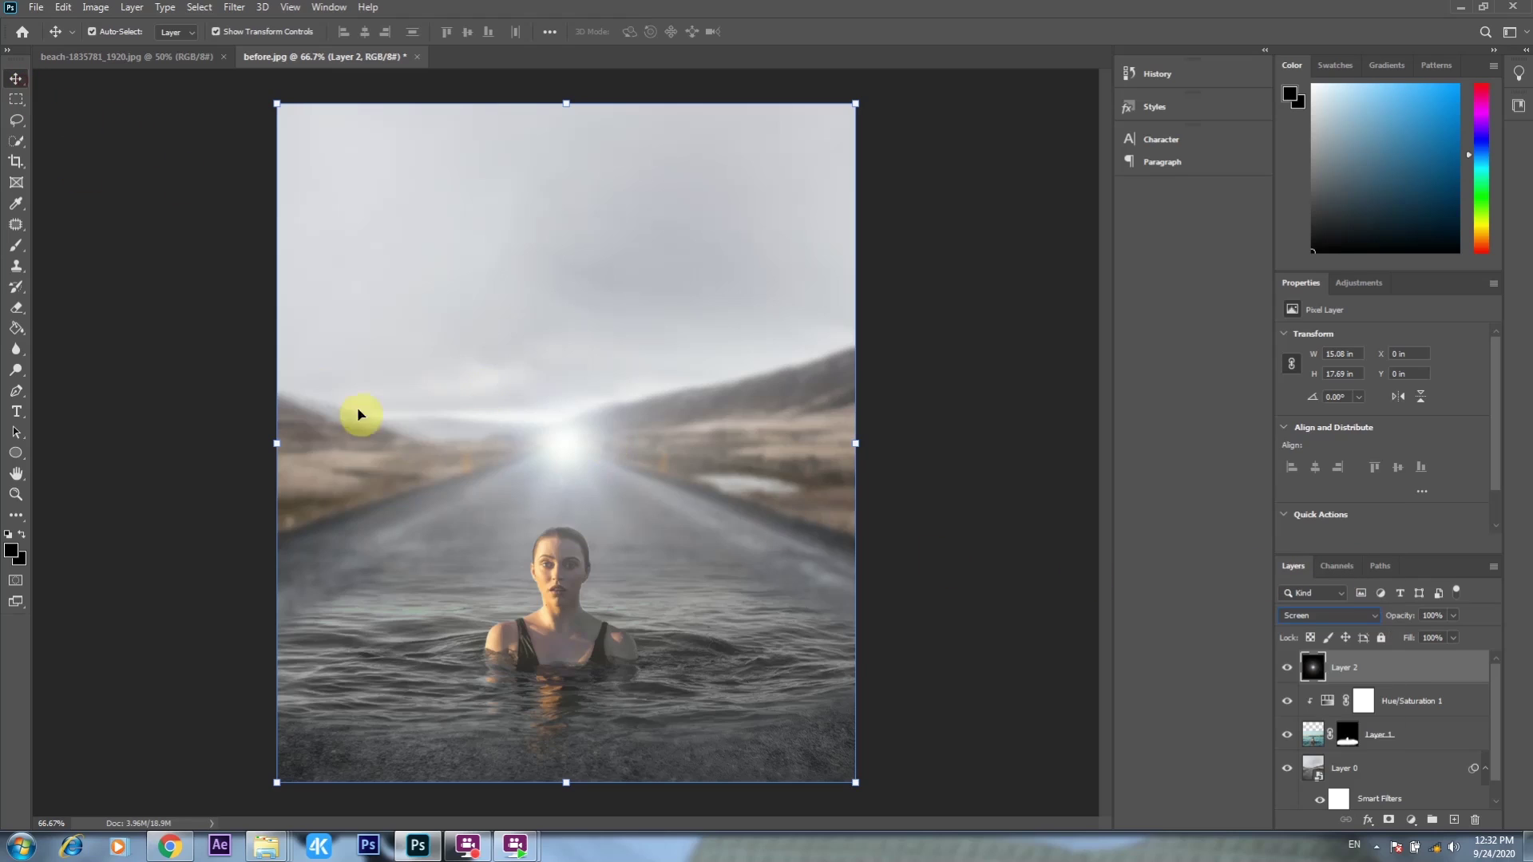
mouse_move(575, 444)
mouse_down()
mouse_move(292, 426)
mouse_move(296, 411)
mouse_up()
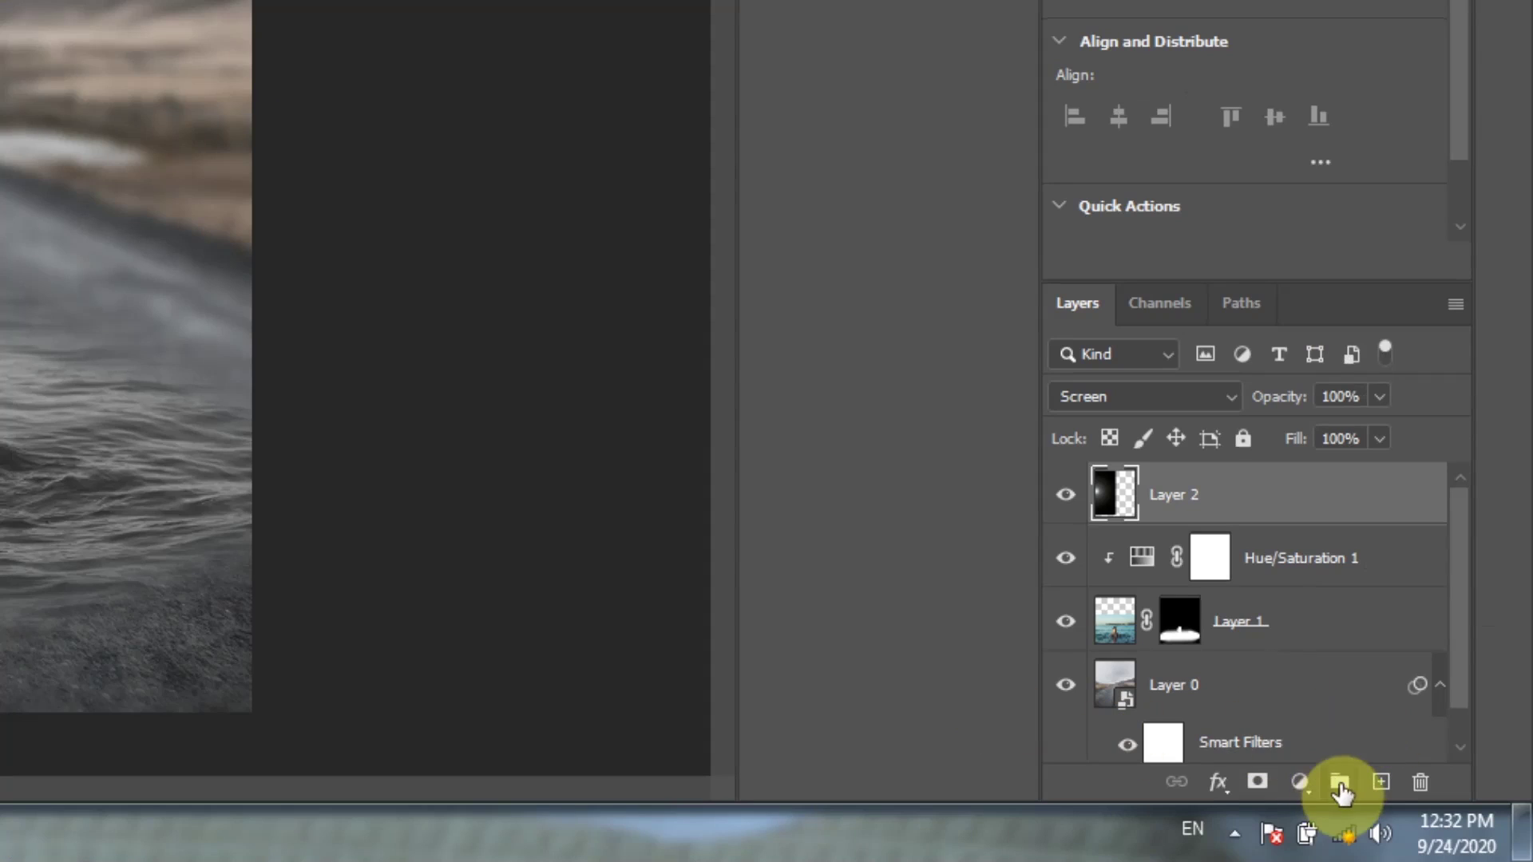
- Add a Hue/Saturation layer clipped to Layer 2, colorized at Hue 42 and Saturation 53
click(1299, 782)
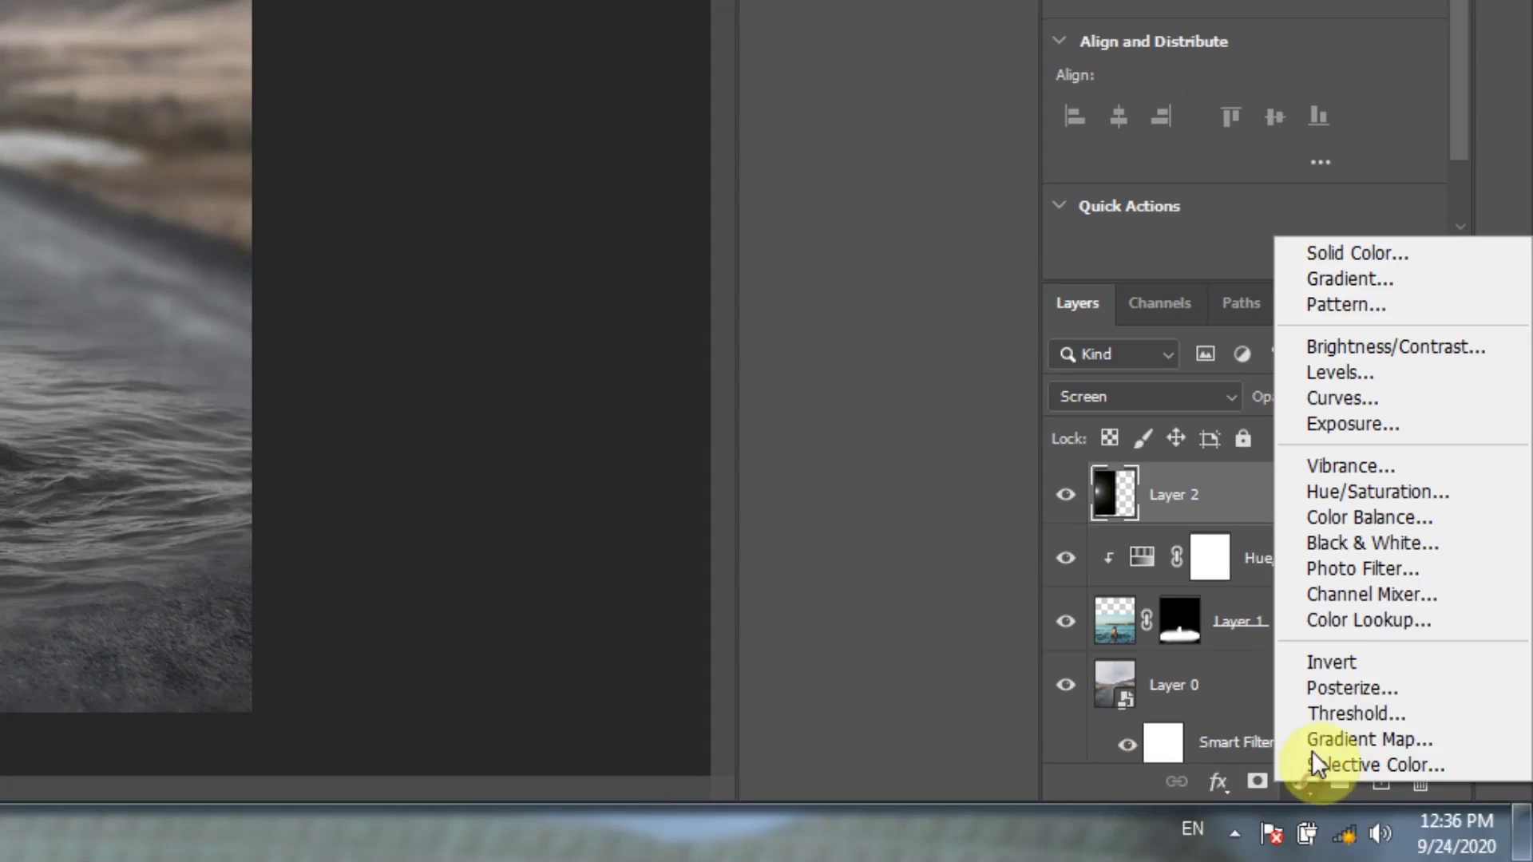
click(1370, 492)
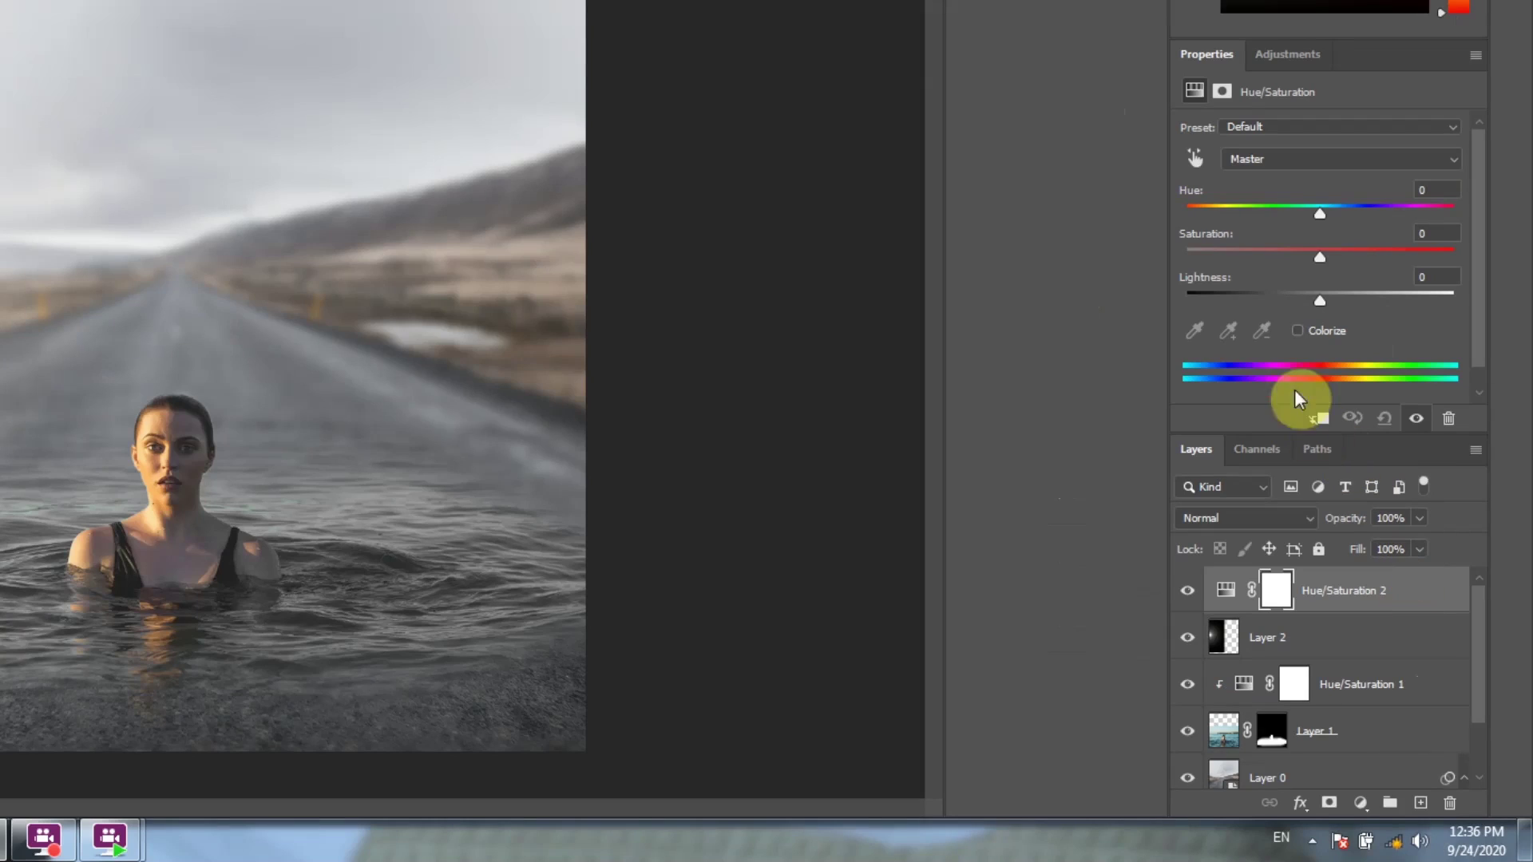
click(1317, 418)
click(1298, 332)
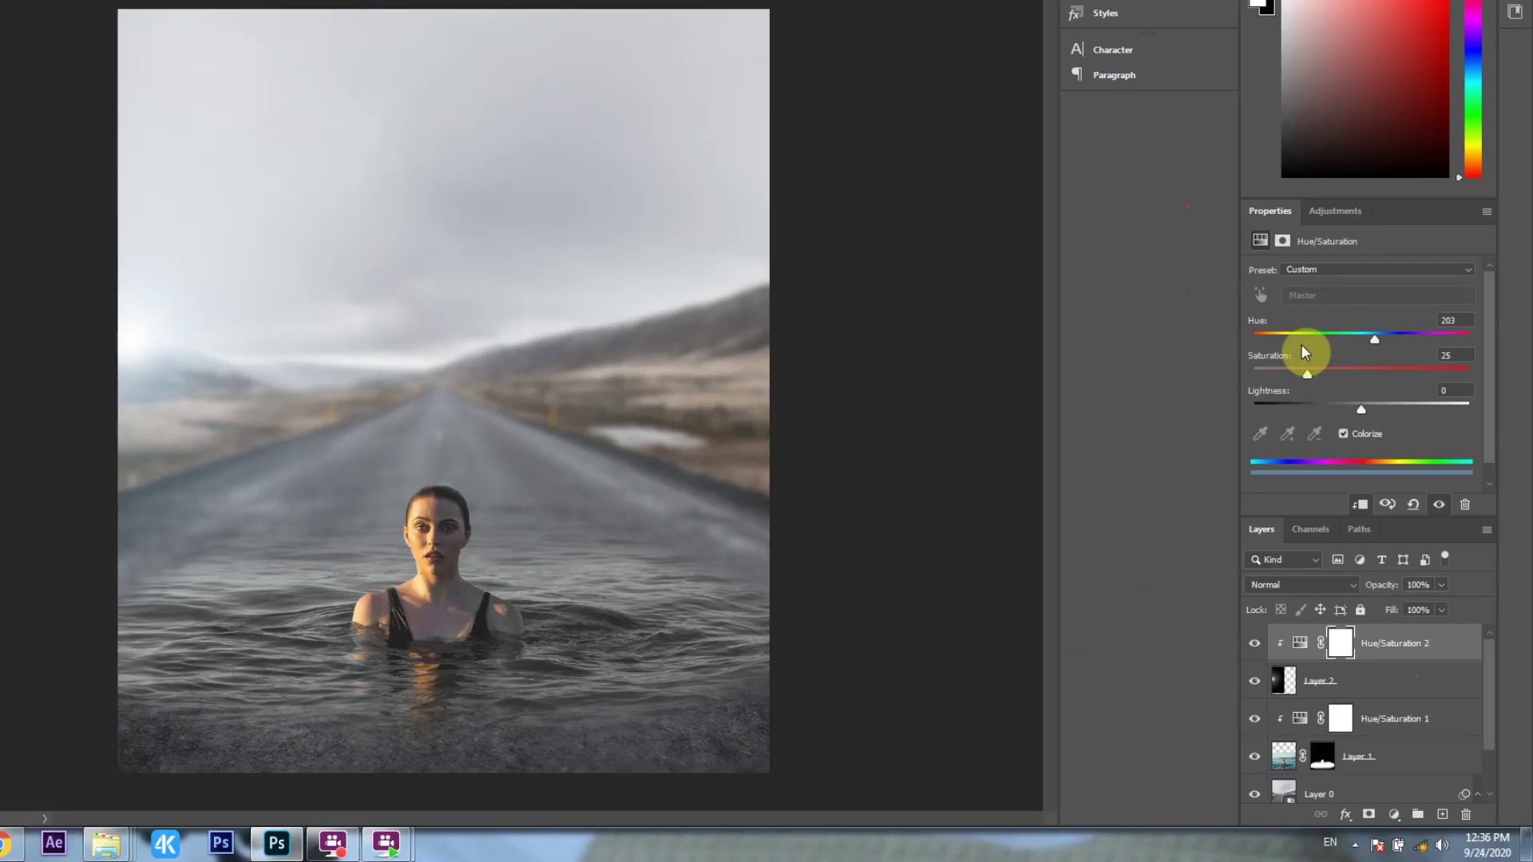
click(1292, 342)
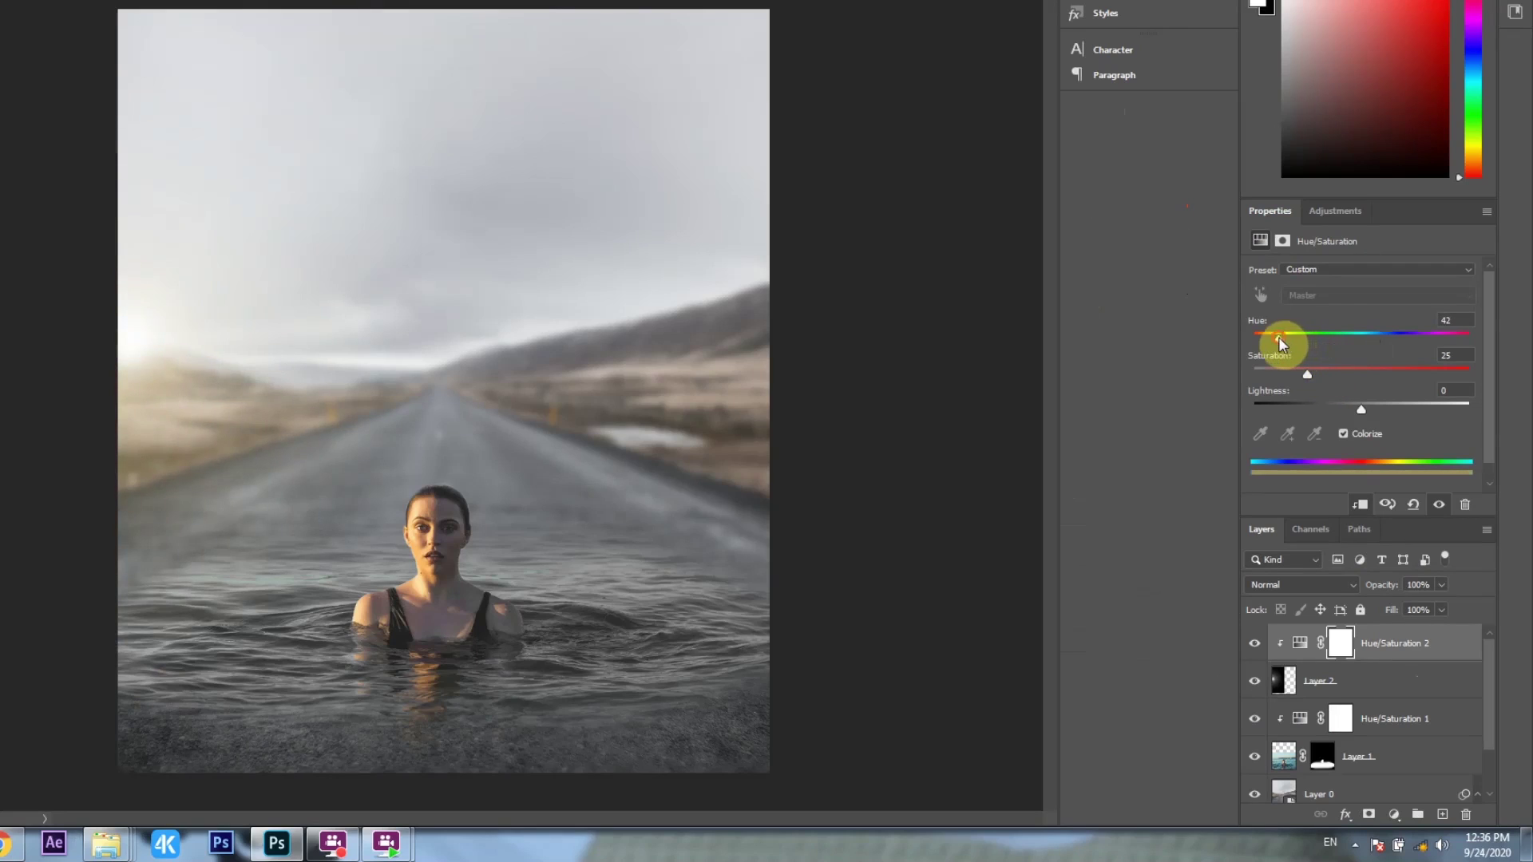
drag(1310, 380, 1361, 382)
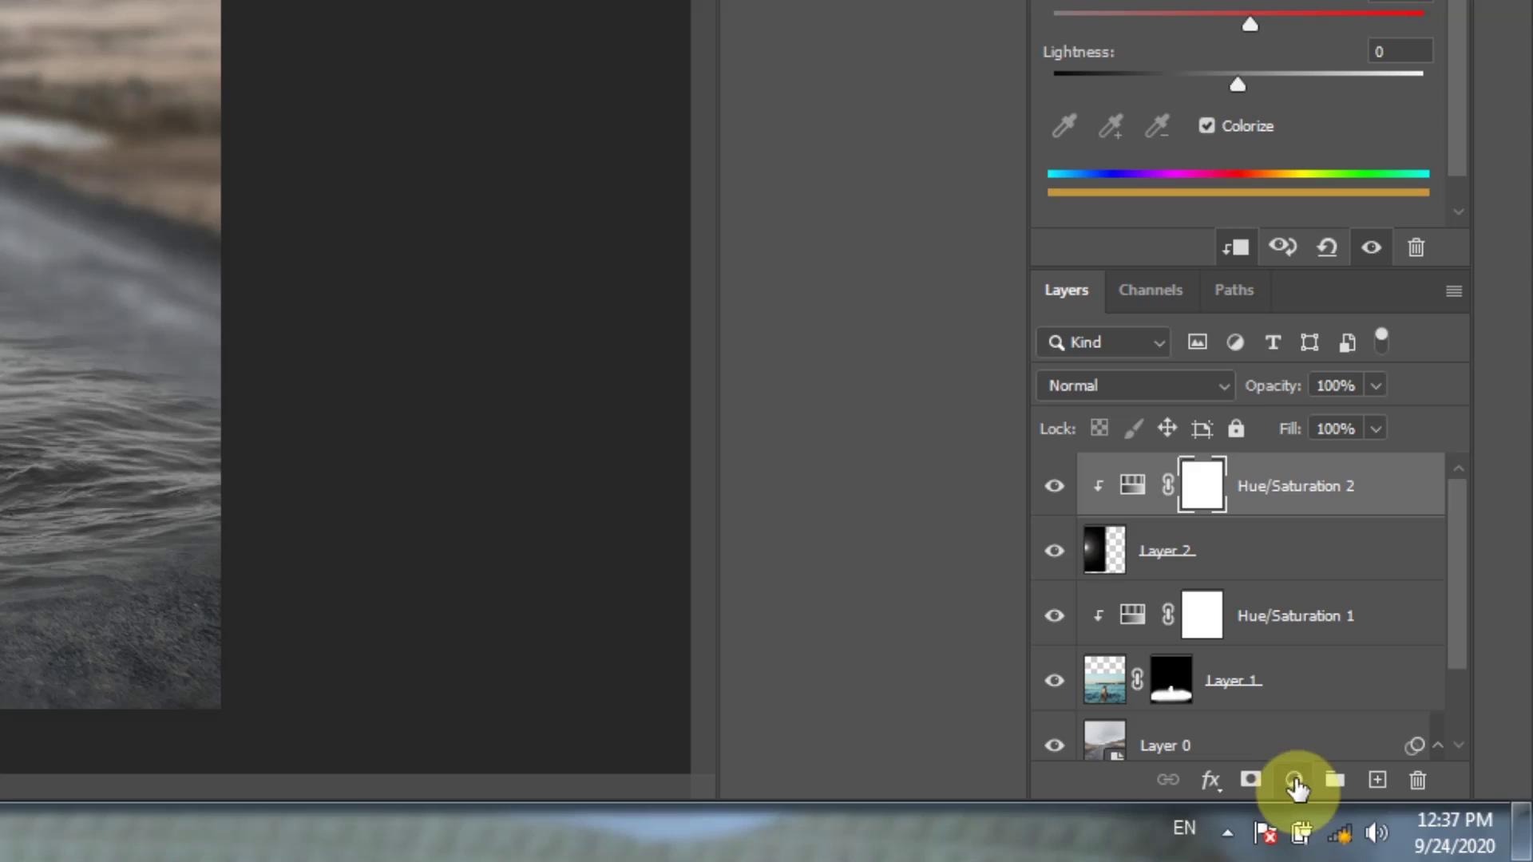
click(1394, 814)
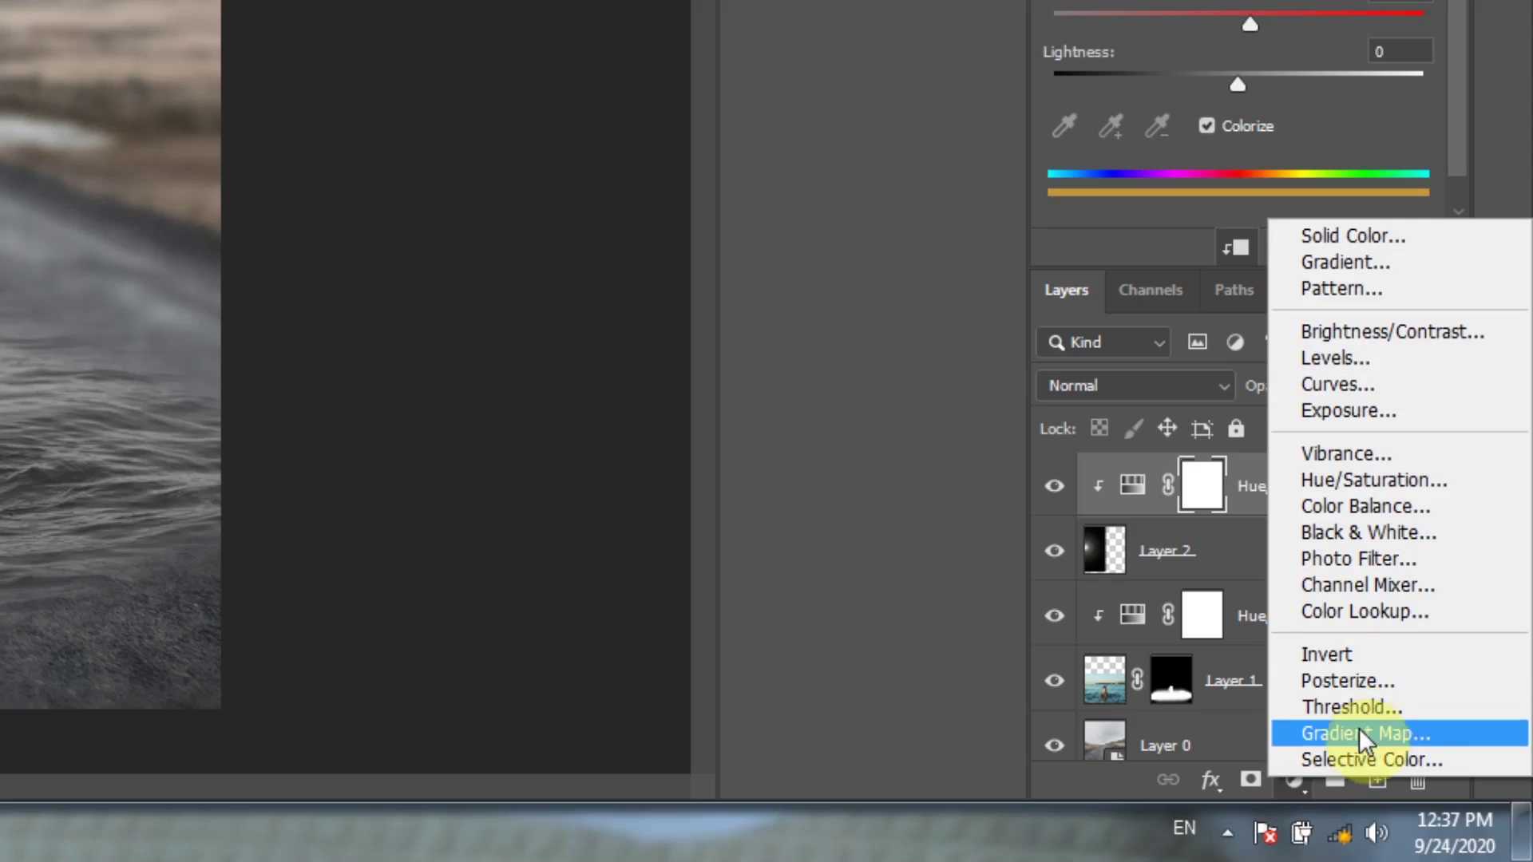
- Add a Selective Color layer setting Neutrals to Cyan -8% and Yellow 4%
click(1464, 760)
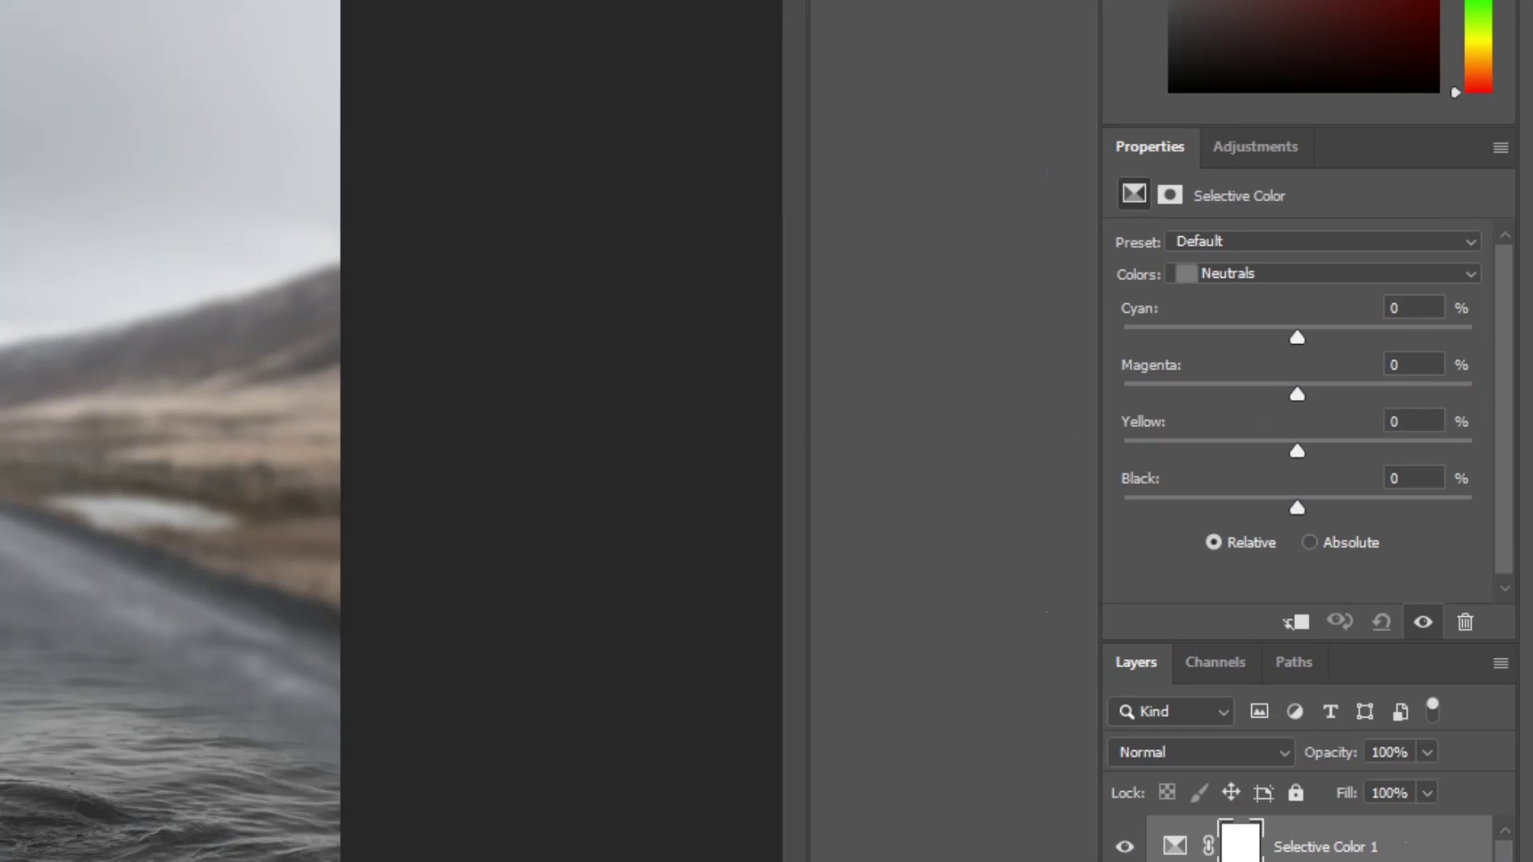
click(1402, 273)
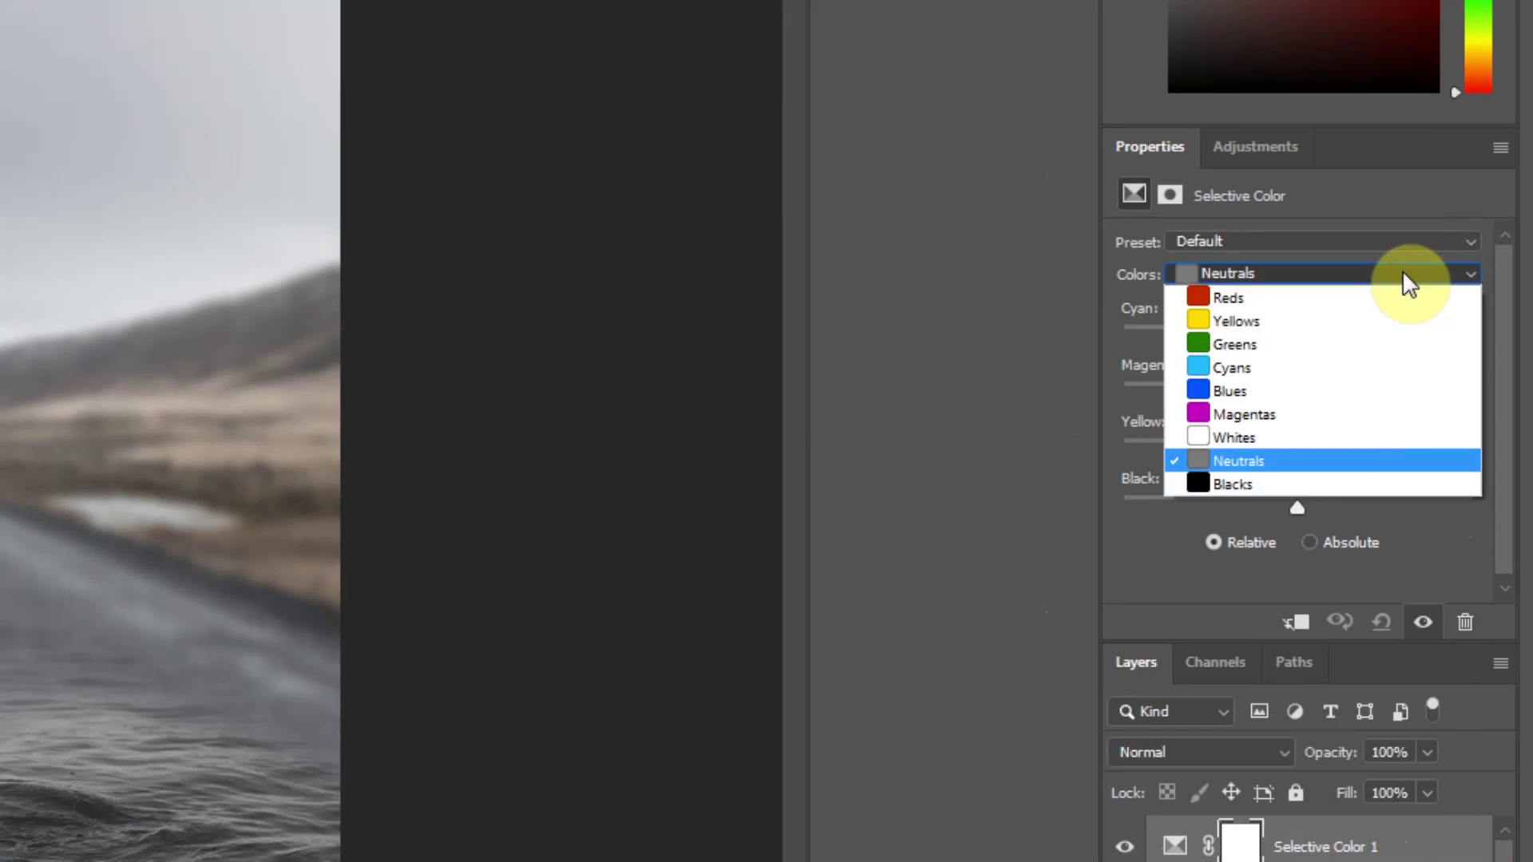
click(1371, 457)
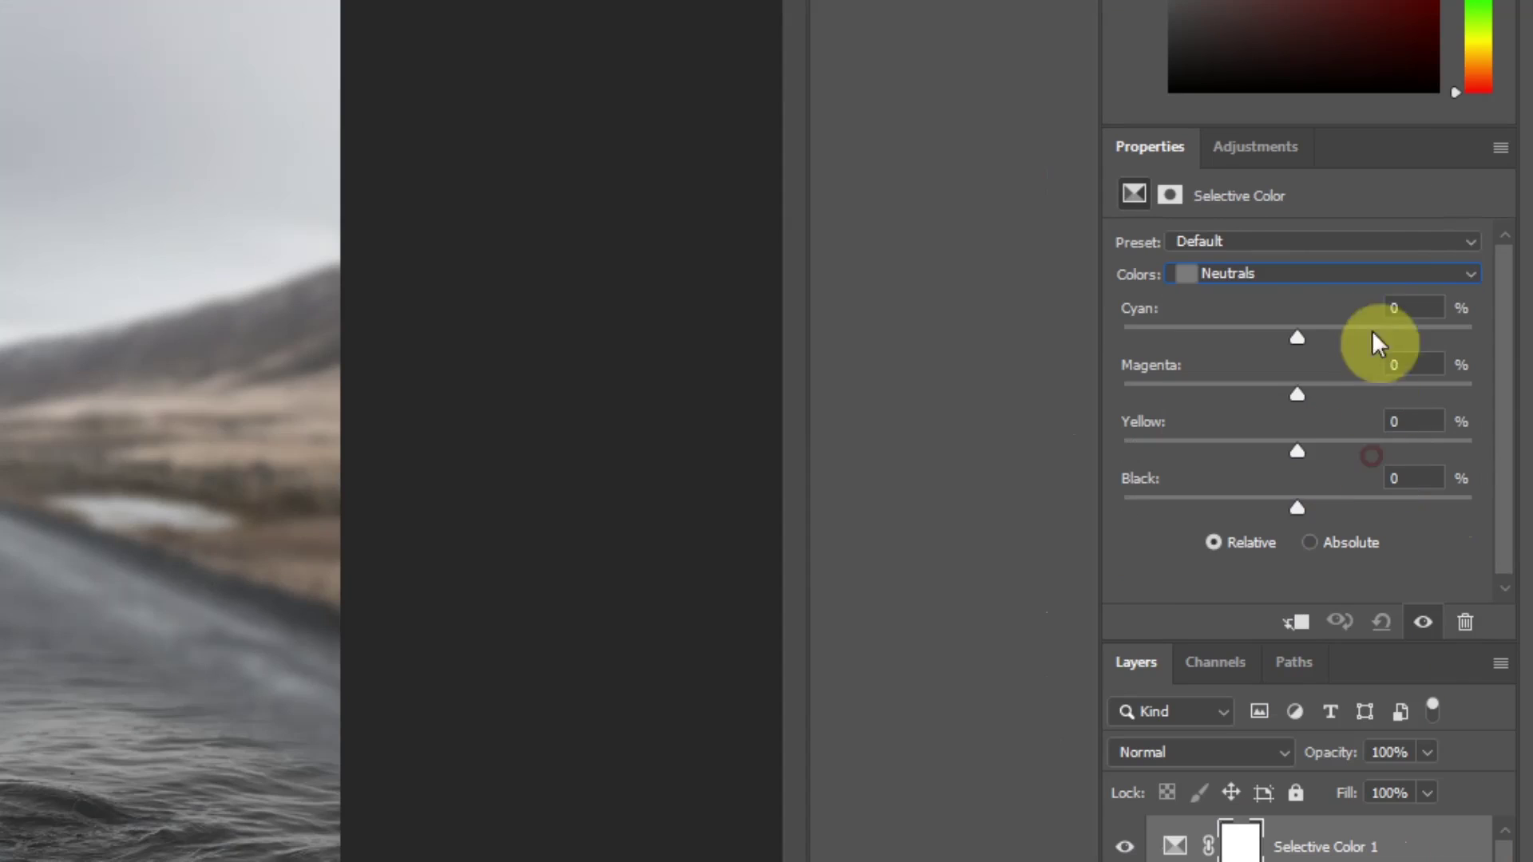
click(1419, 308)
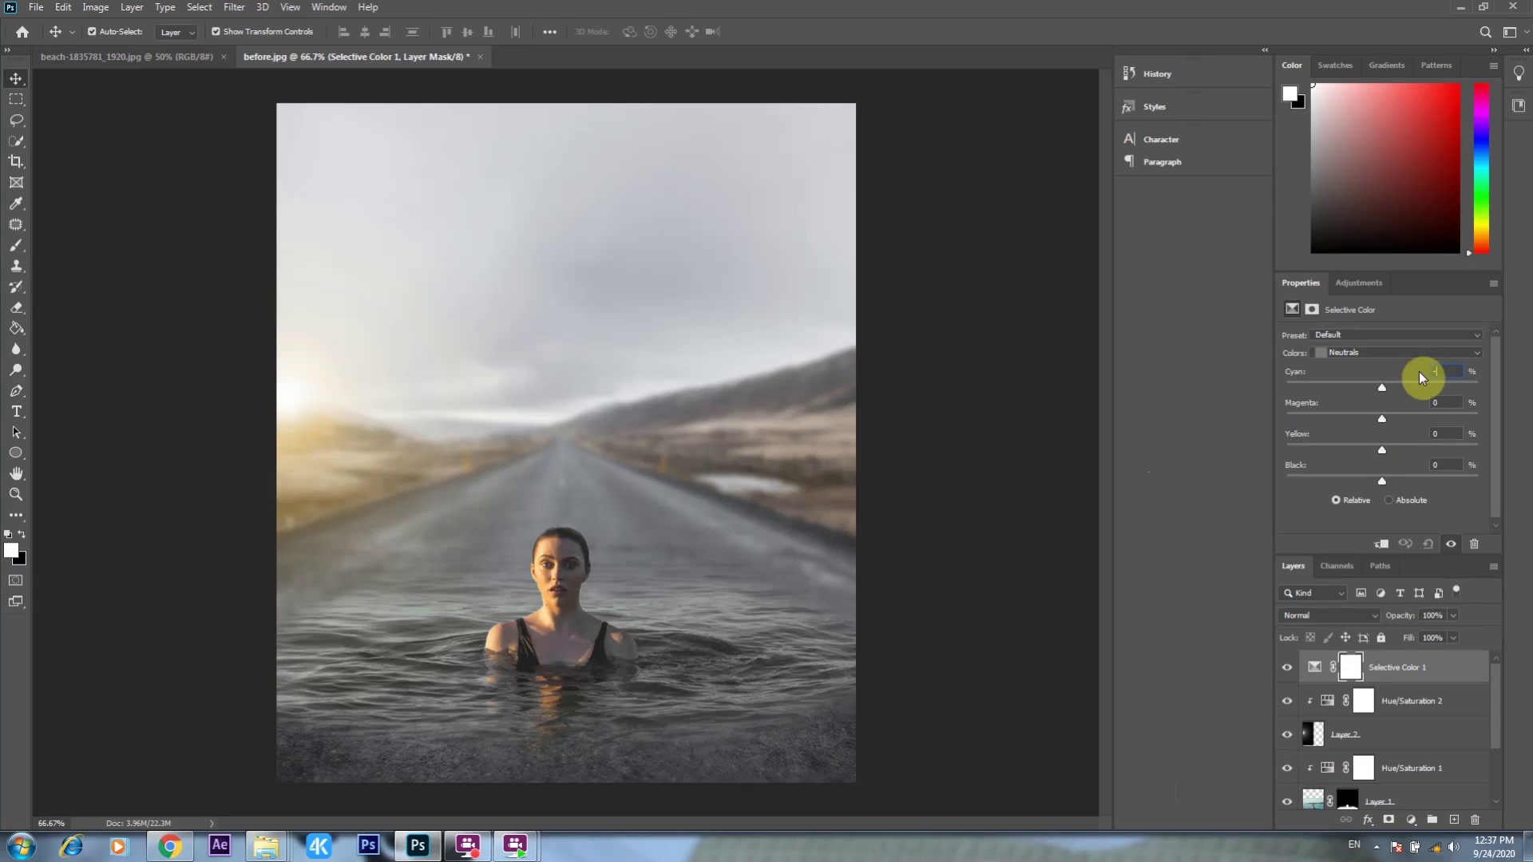
text(8)
click(1446, 434)
text(4)
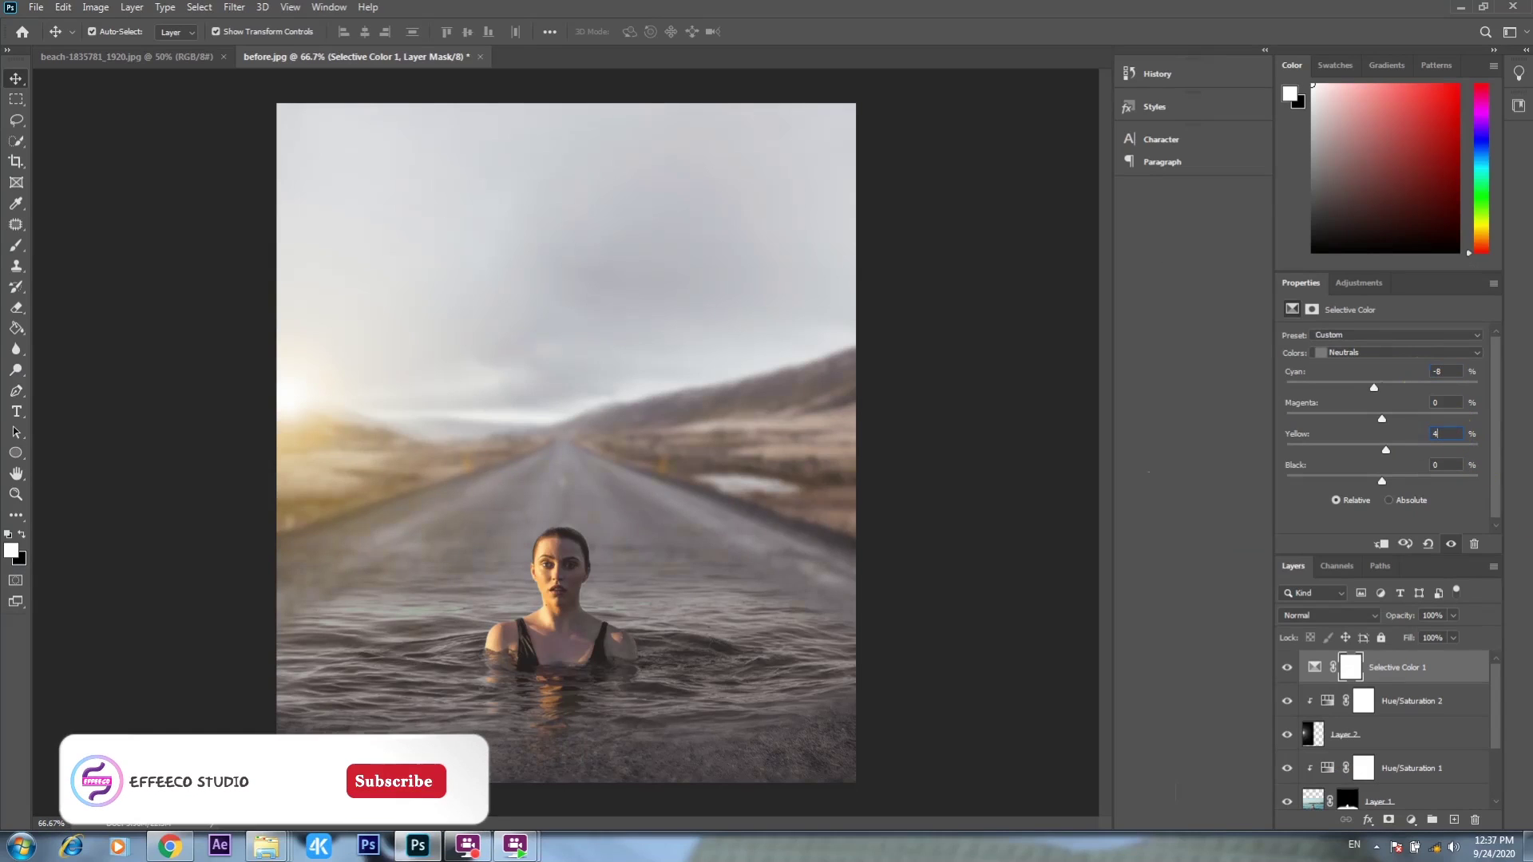